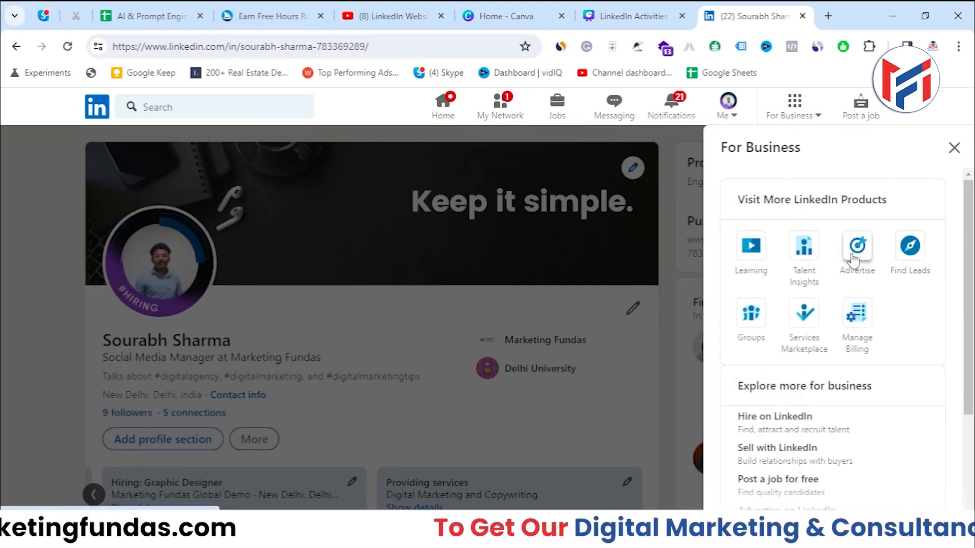
- Open LinkedIn Campaign Manager from the LinkedIn business products and enter the Marketing Fundas Global Demo ad account
left_click(850, 261)
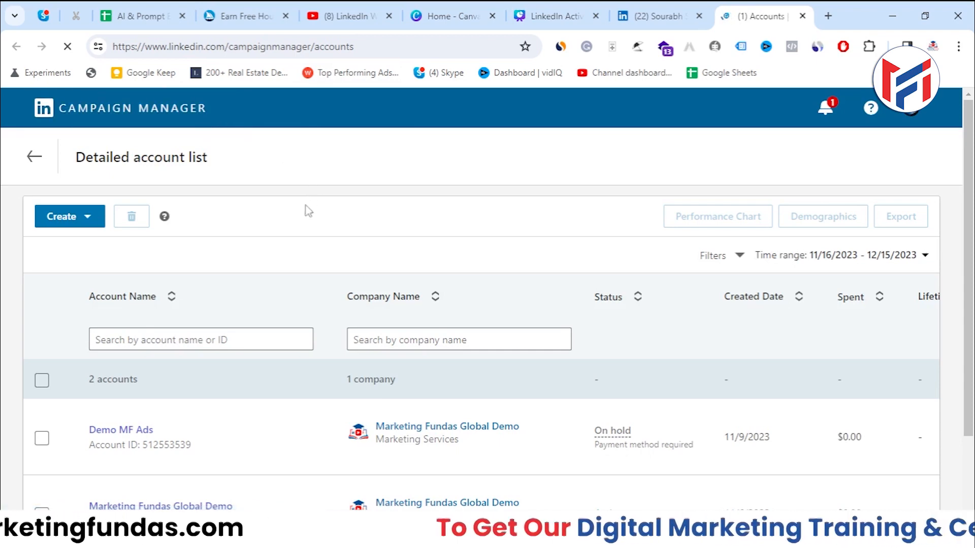
scroll(309, 211, "down", 2)
mouse_move(185, 429)
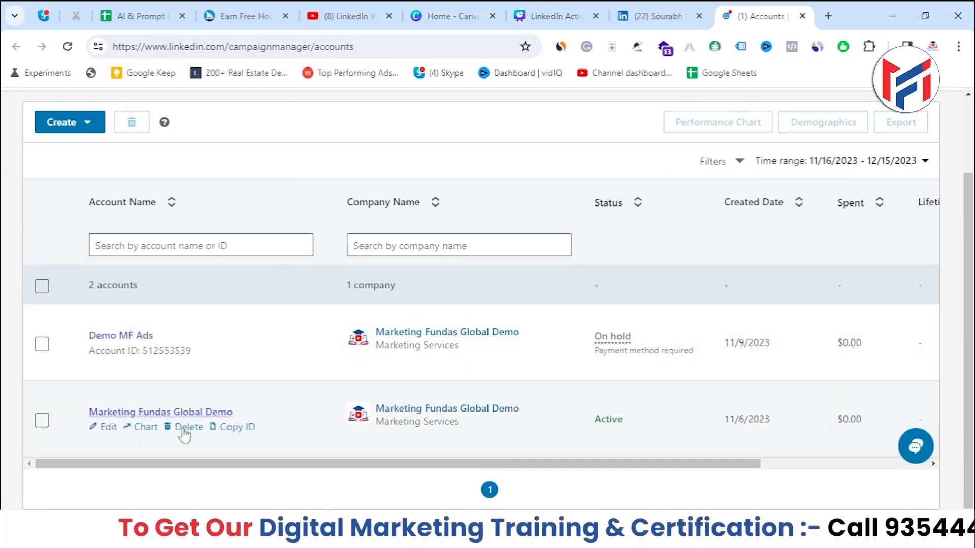
left_click(227, 414)
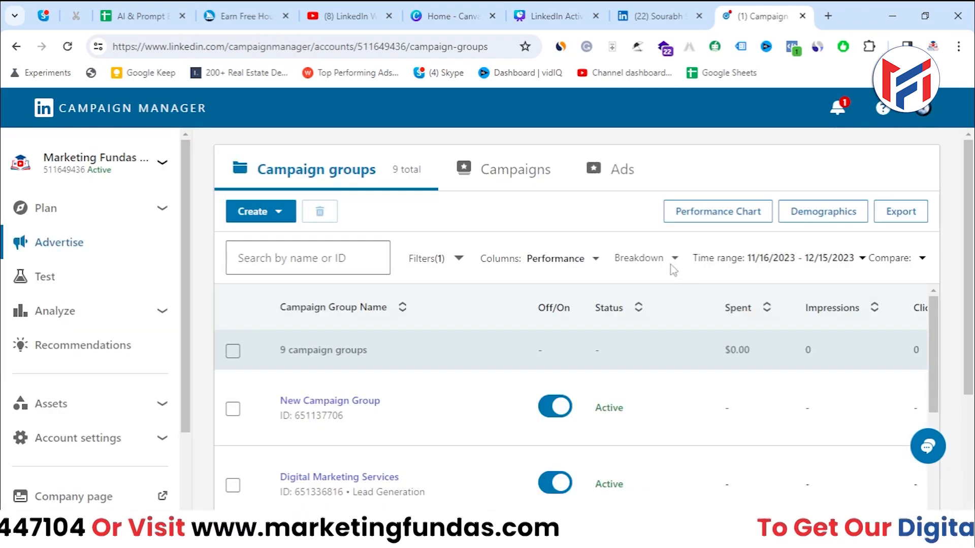
- Look through the existing campaign groups in the ad account and their on/off status
scroll(706, 333, "down", 5)
left_click_drag(972, 345, 972, 459)
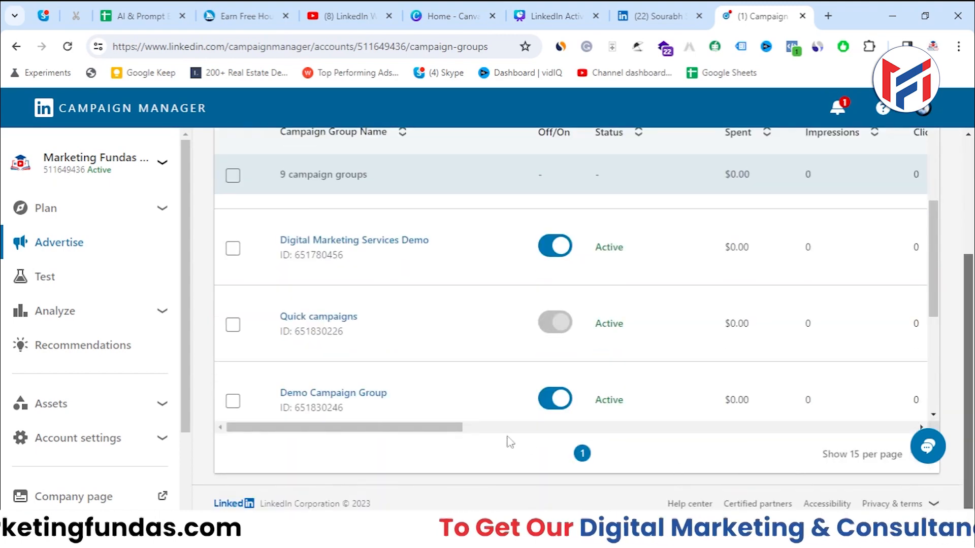
scroll(457, 339, "up", 7)
scroll(459, 317, "up", 1)
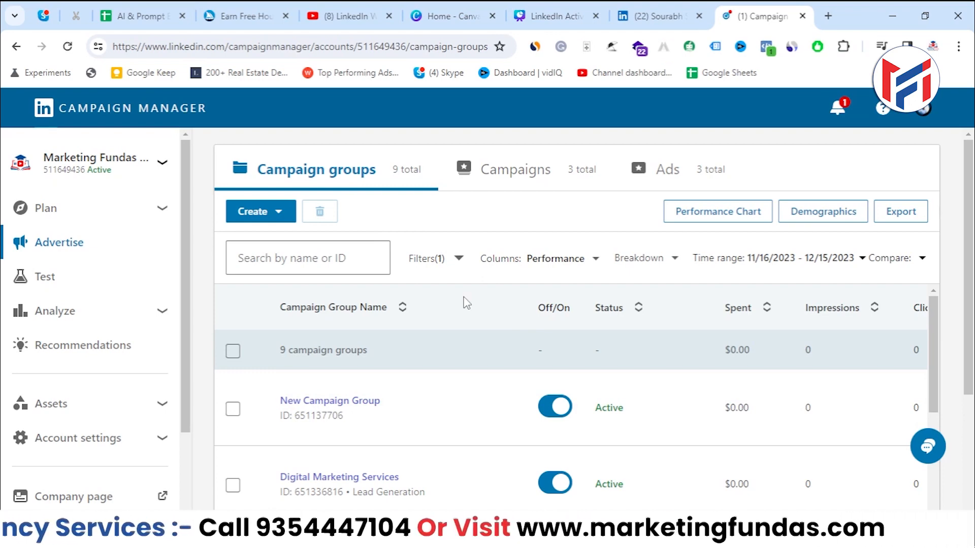
scroll(427, 332, "down", 3)
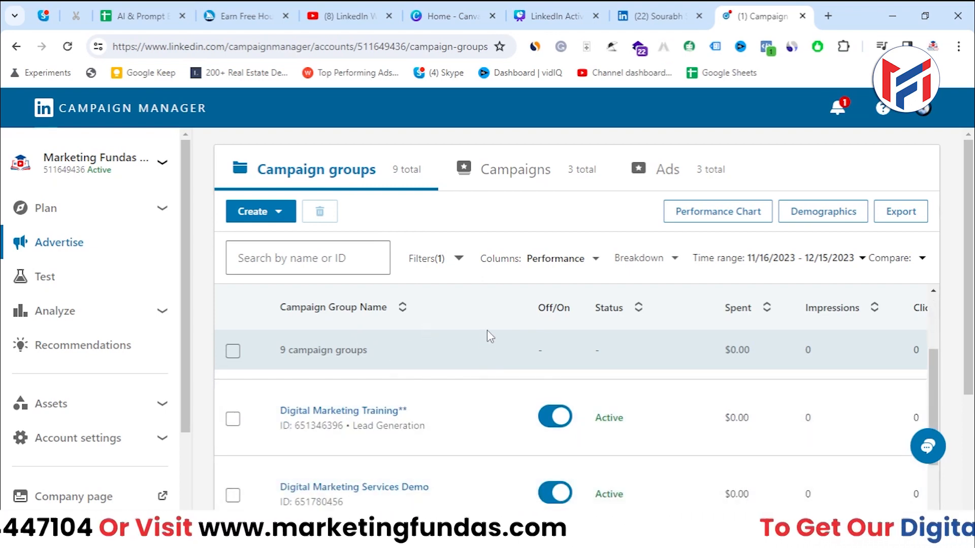
left_click_drag(970, 277, 974, 377)
scroll(579, 324, "up", 3)
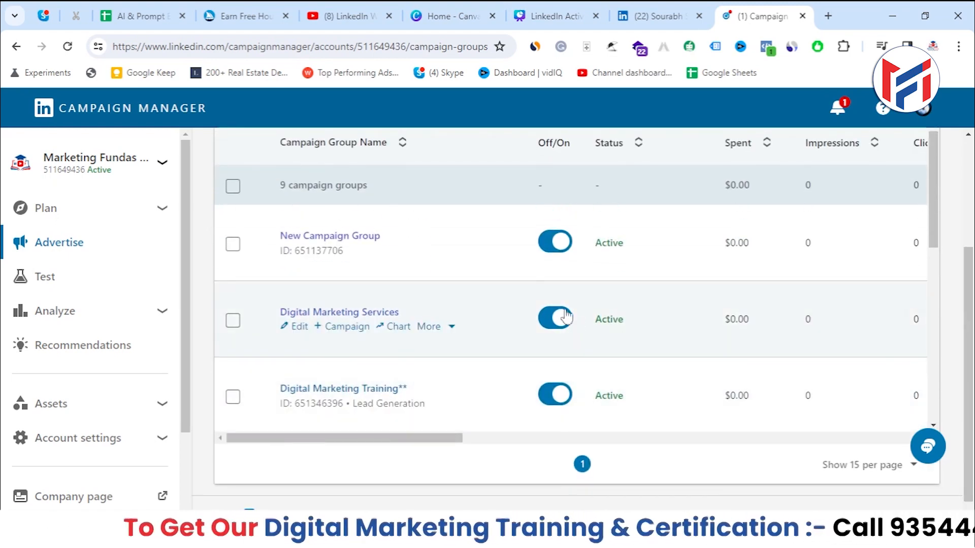
scroll(579, 322, "up", 3)
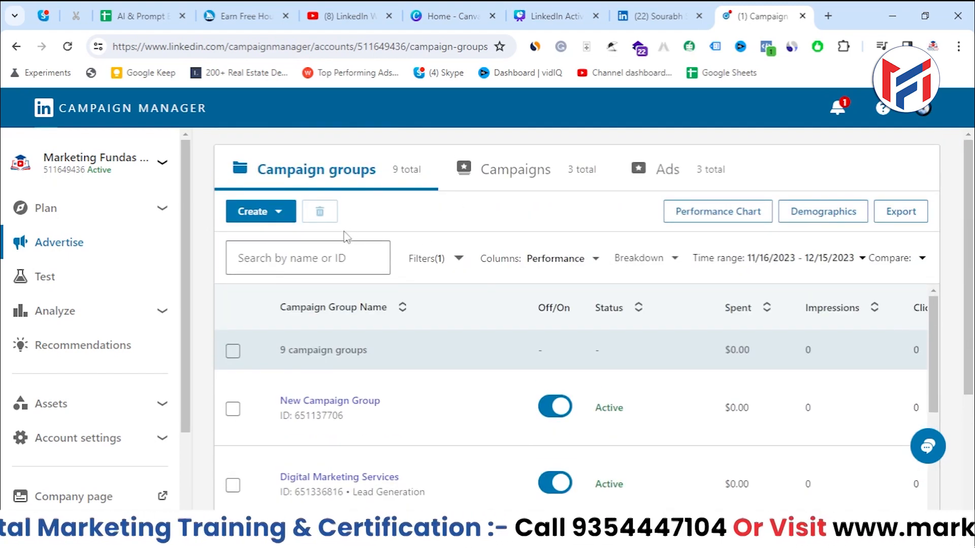
- Start a new campaign group and review the details, objective and budget sections of its form
left_click(271, 212)
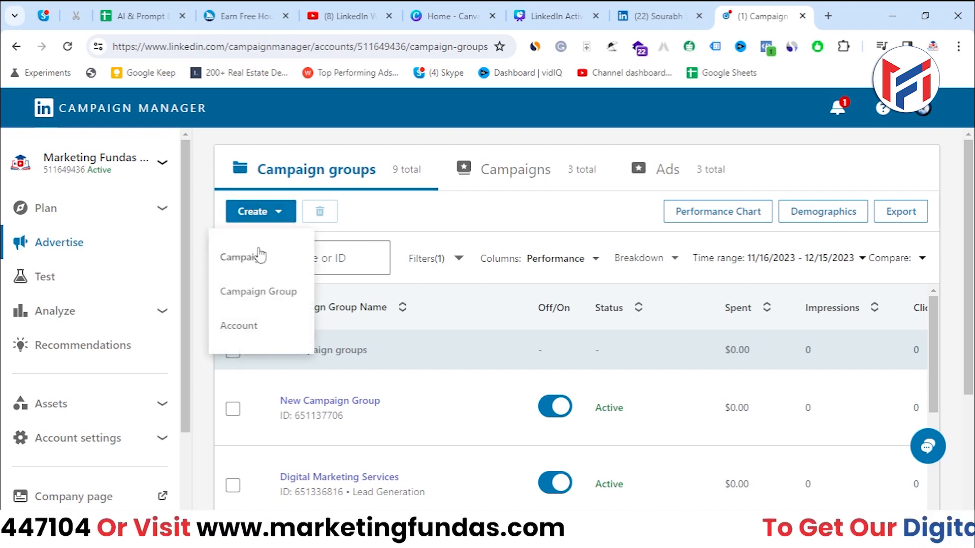
left_click(257, 294)
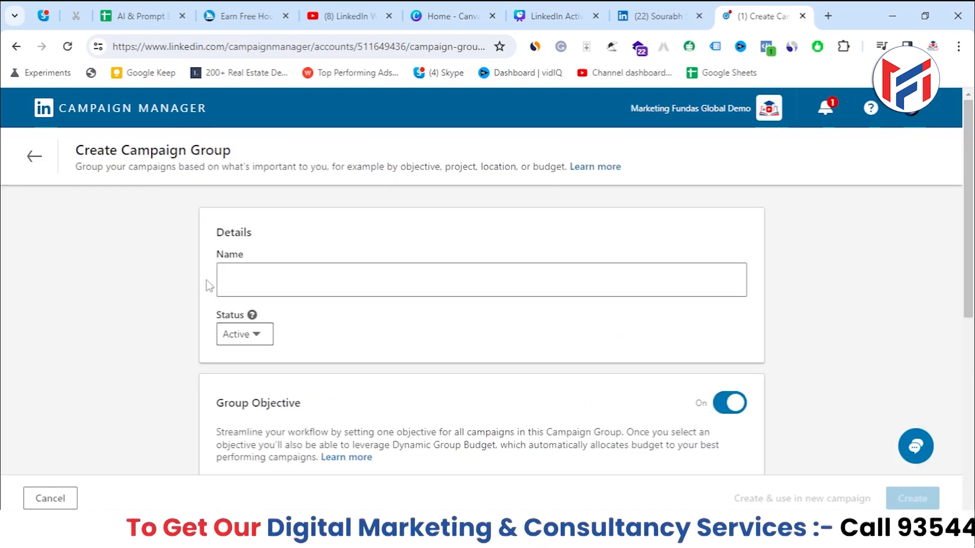
scroll(209, 283, "down", 3)
scroll(309, 337, "down", 5)
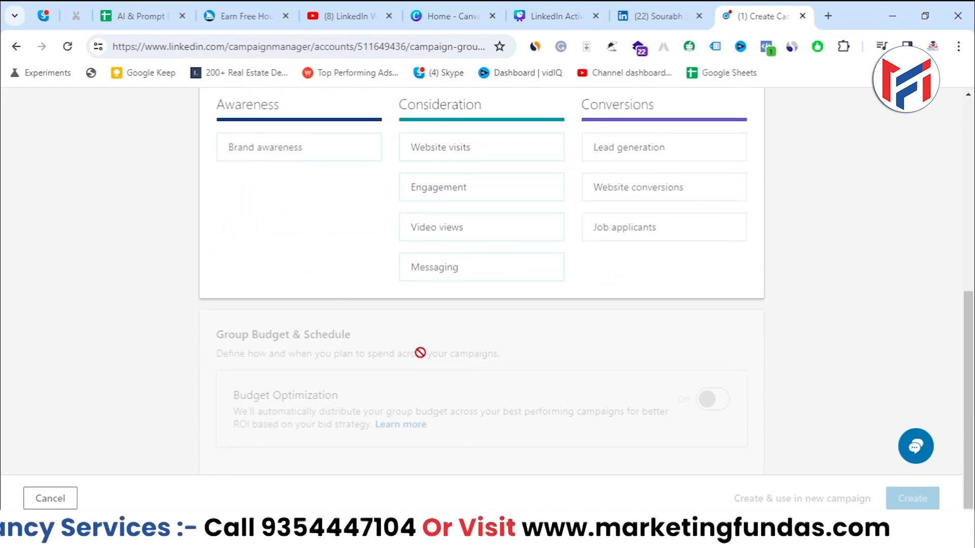
scroll(501, 435, "up", 8)
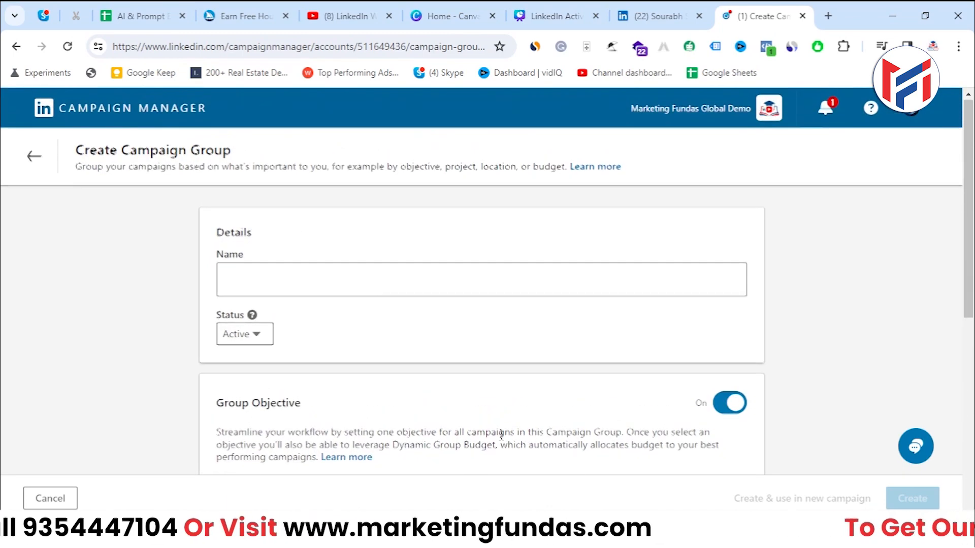
- Name the new campaign group "MFG Website Traffic Group"
left_click(369, 274)
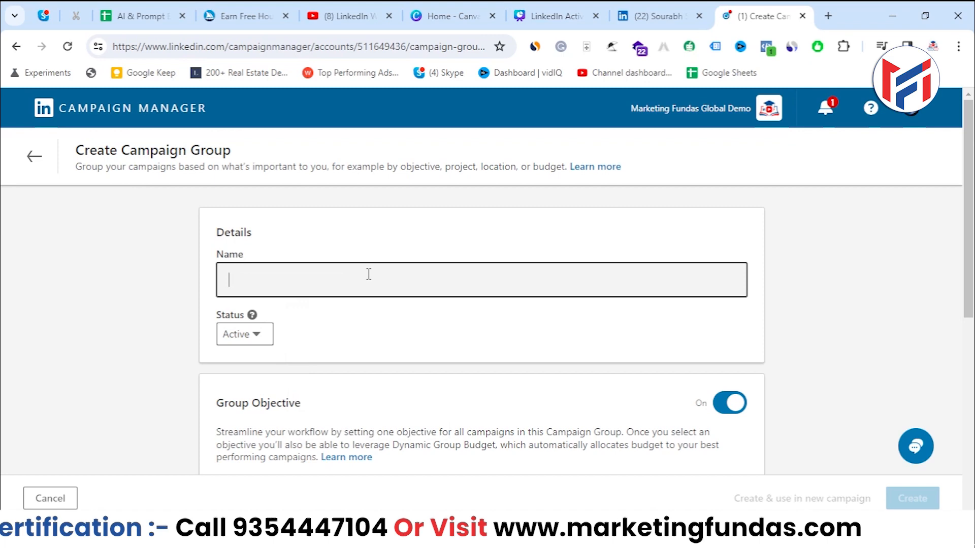
type("MF")
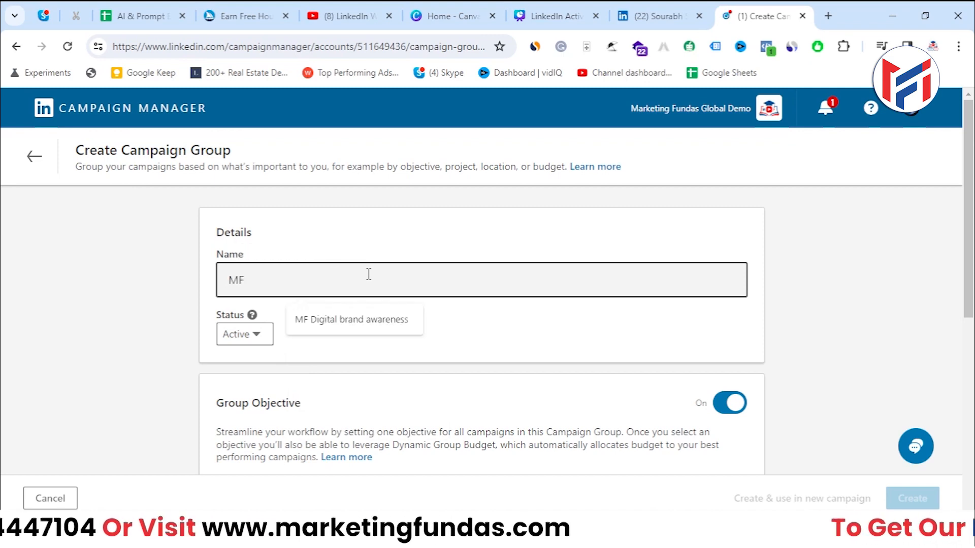
type("G")
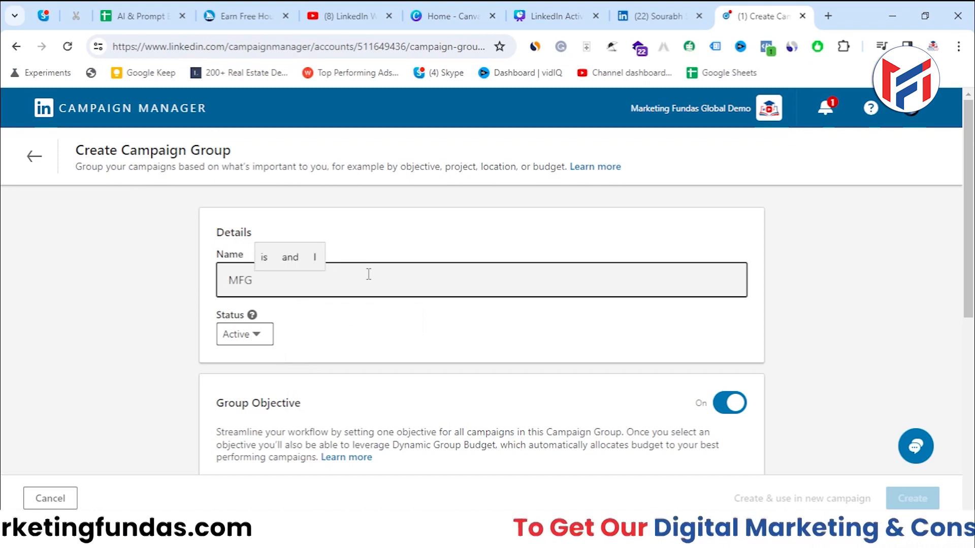
type(" WEbsite")
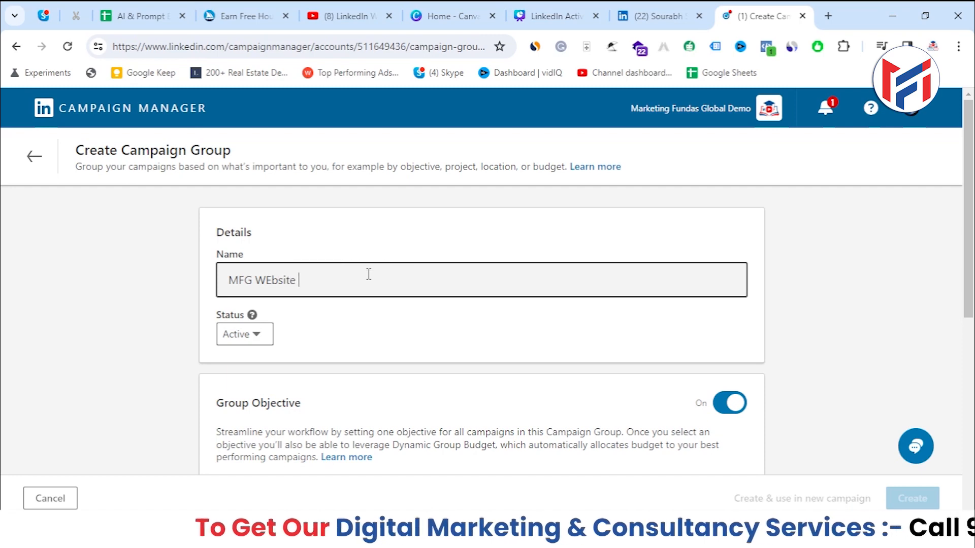
key("BackSpace")
key("BackSpace")
type("ebsite Traffic ")
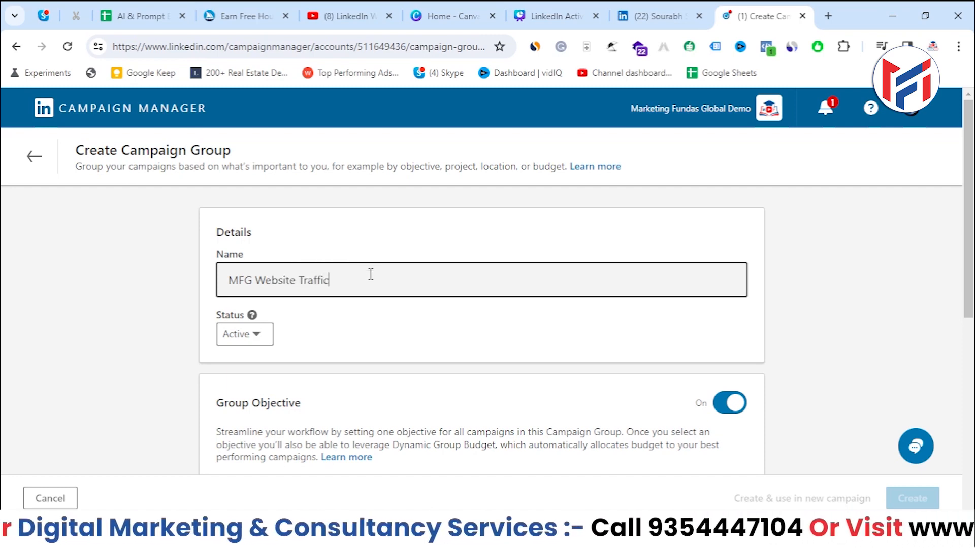
type("Group")
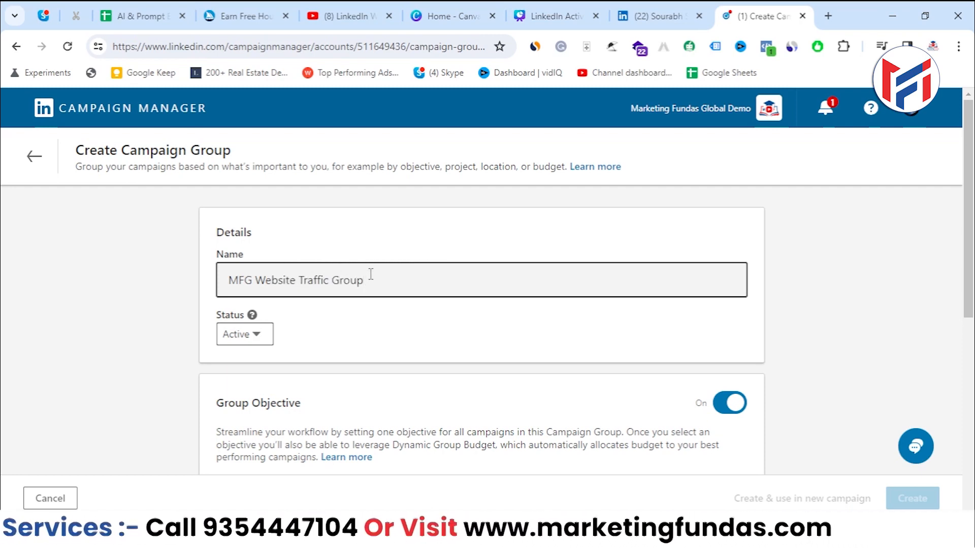
- Set the group objective to Website visits under Consideration
scroll(371, 274, "down", 4)
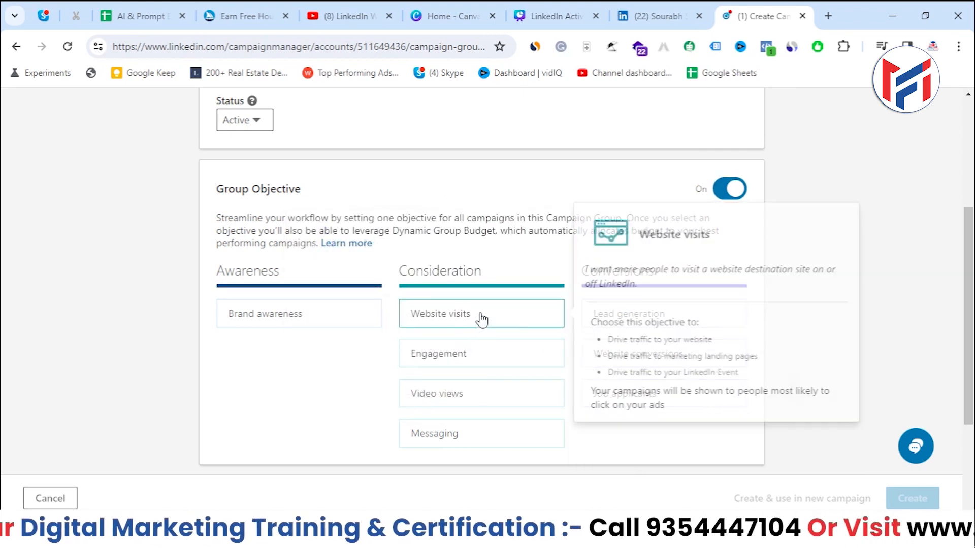
left_click_drag(386, 271, 515, 273)
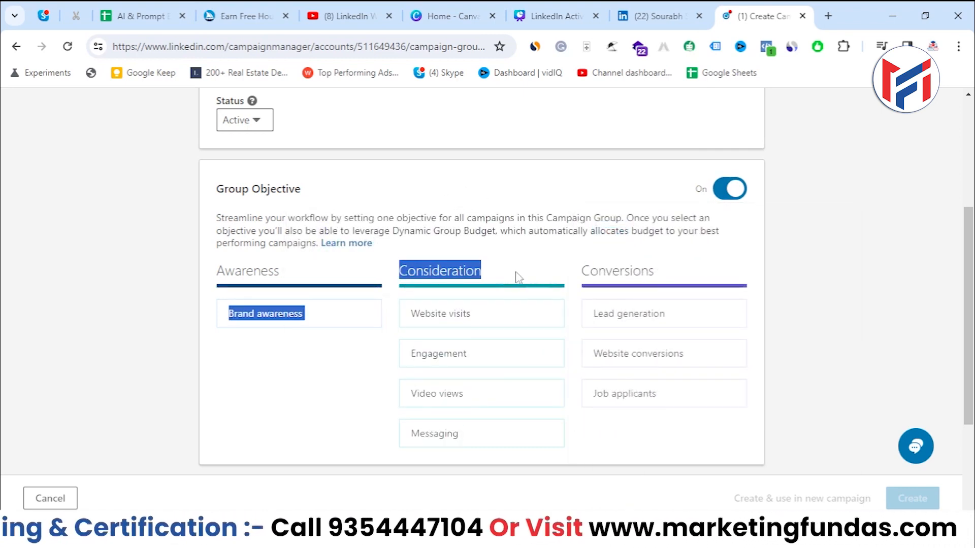
left_click(429, 313)
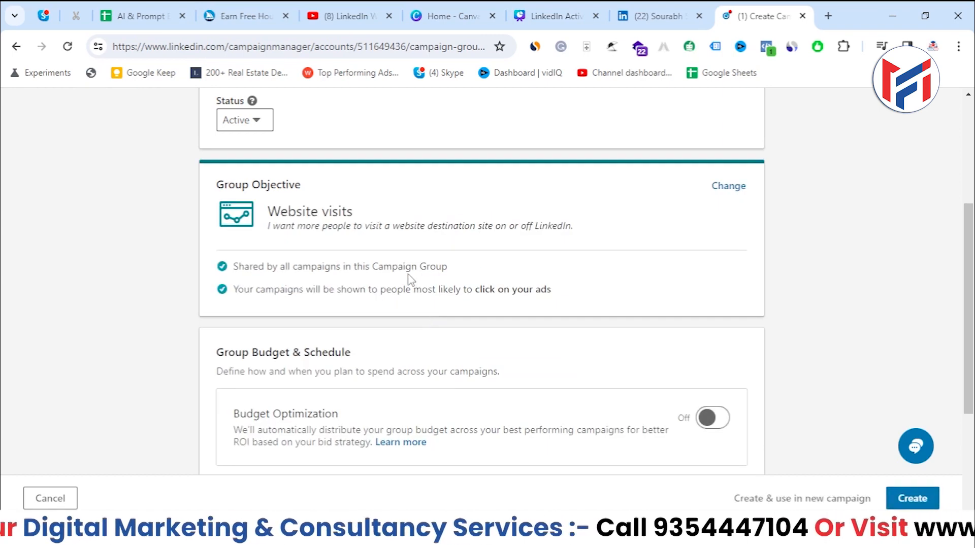
- Try Budget Optimization in the Group Budget & Schedule section and turn it back off
scroll(401, 282, "down", 1)
left_click_drag(192, 279, 394, 288)
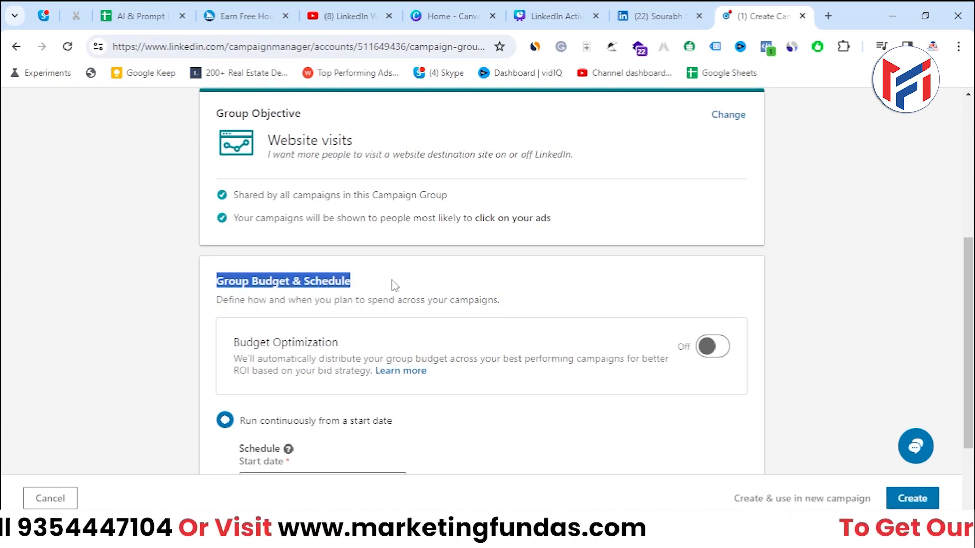
scroll(579, 257, "down", 2)
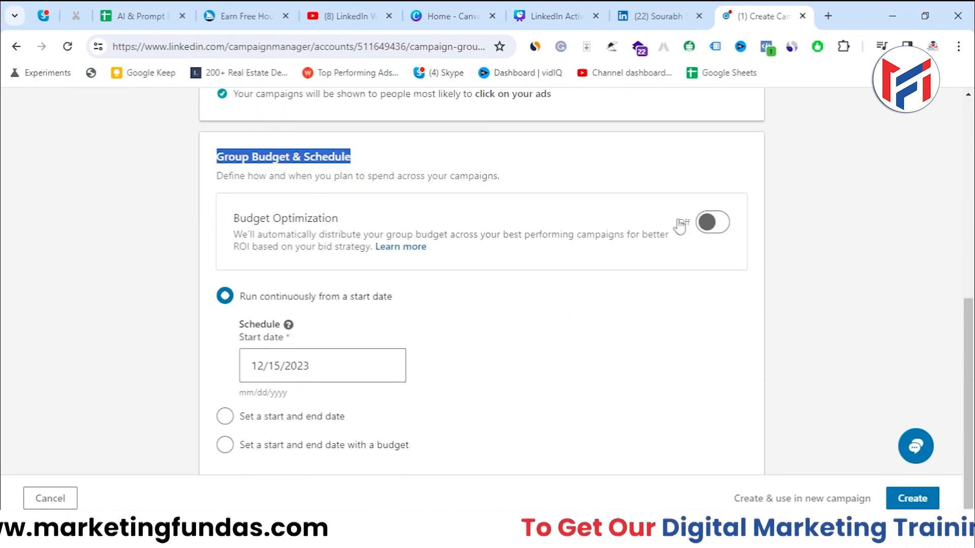
left_click(708, 224)
left_click(711, 223)
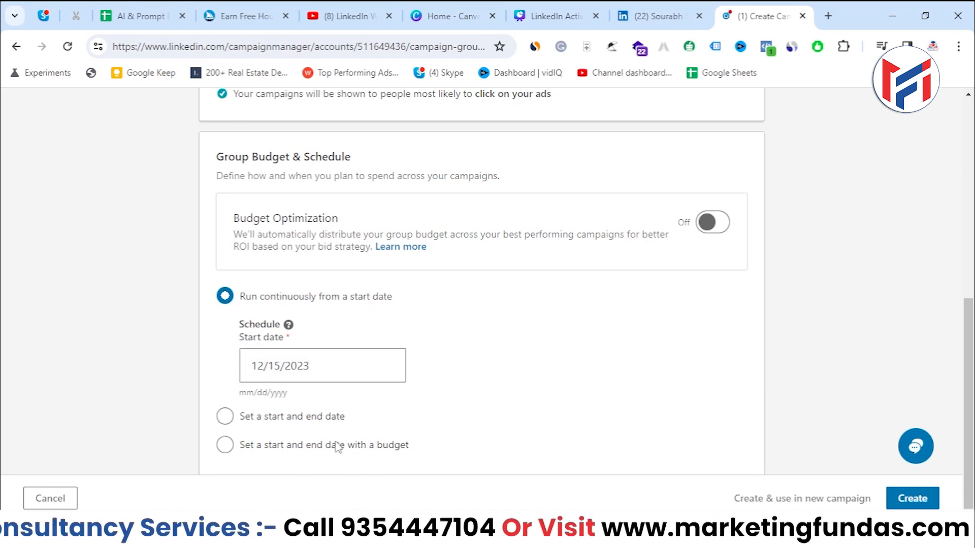
- Try the schedule with a start and end date and return it to running continuously from a start date
scroll(455, 443, "up", 10)
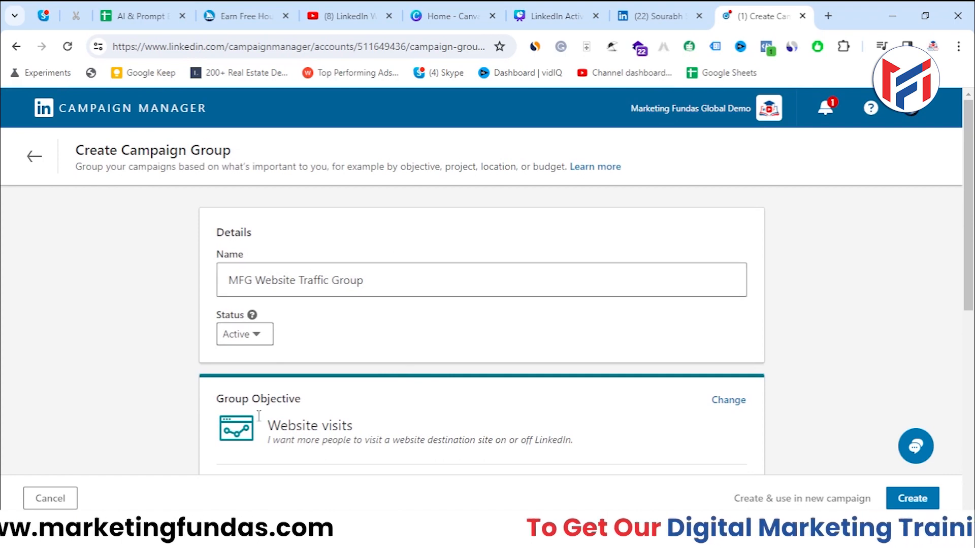
scroll(472, 351, "down", 10)
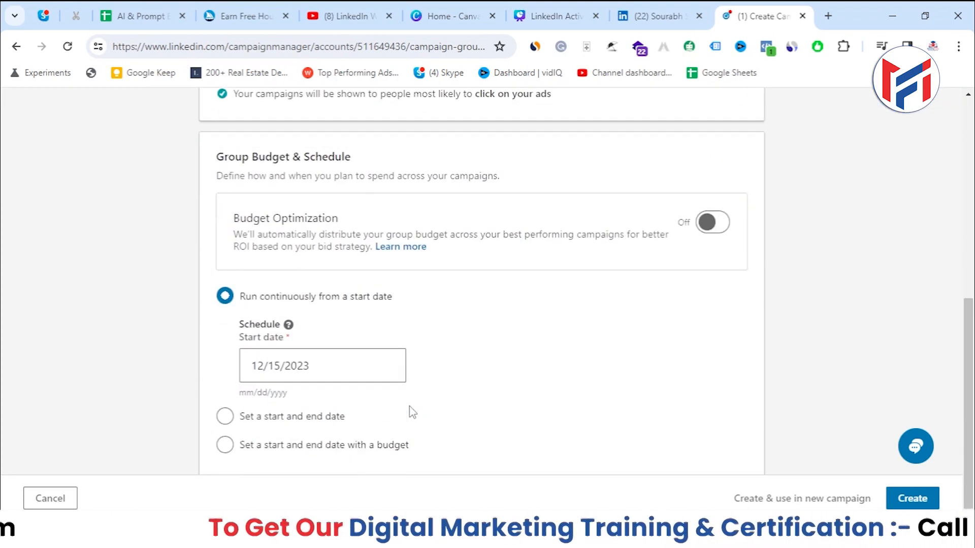
left_click(225, 417)
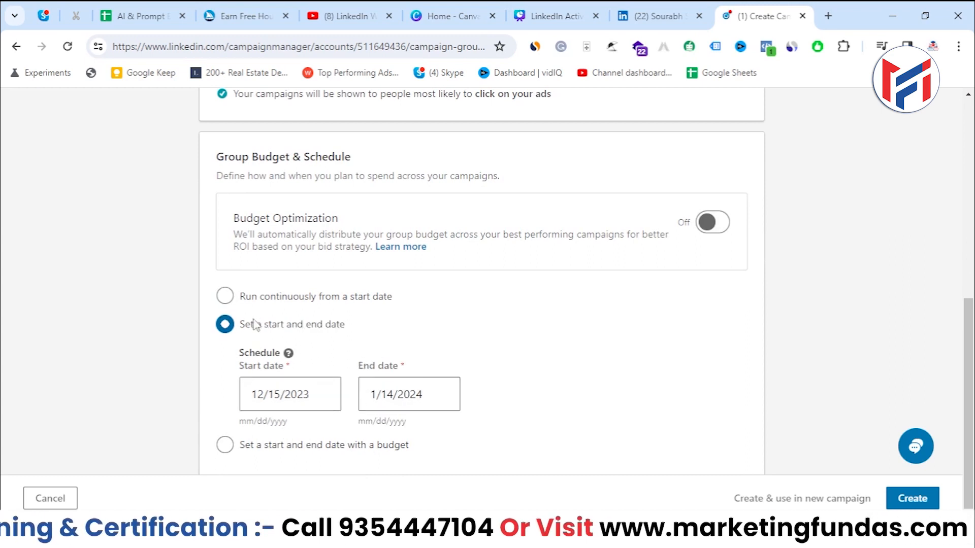
left_click(225, 296)
left_click_drag(243, 299, 419, 301)
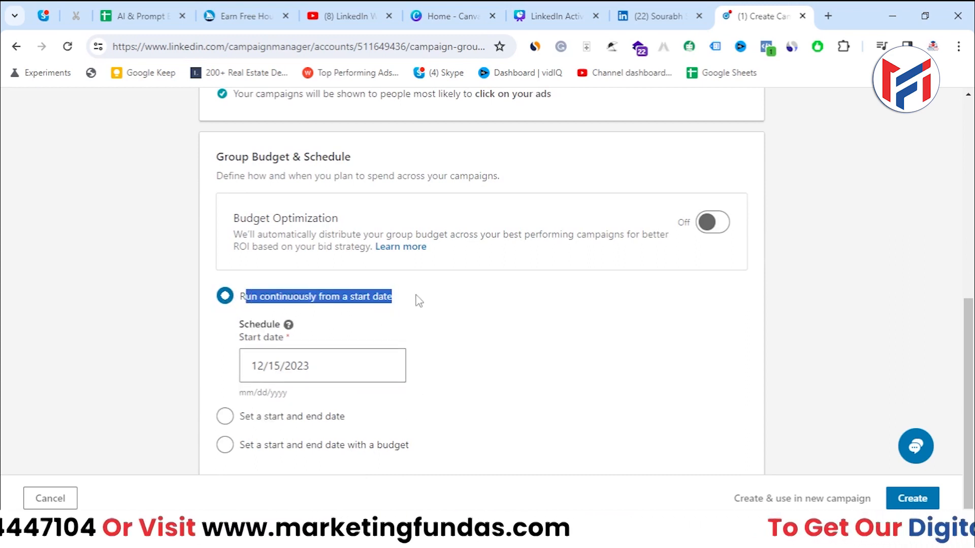
left_click(531, 364)
- Create the campaign group with the continuous schedule starting 12/15/2023
scroll(506, 368, "up", 1)
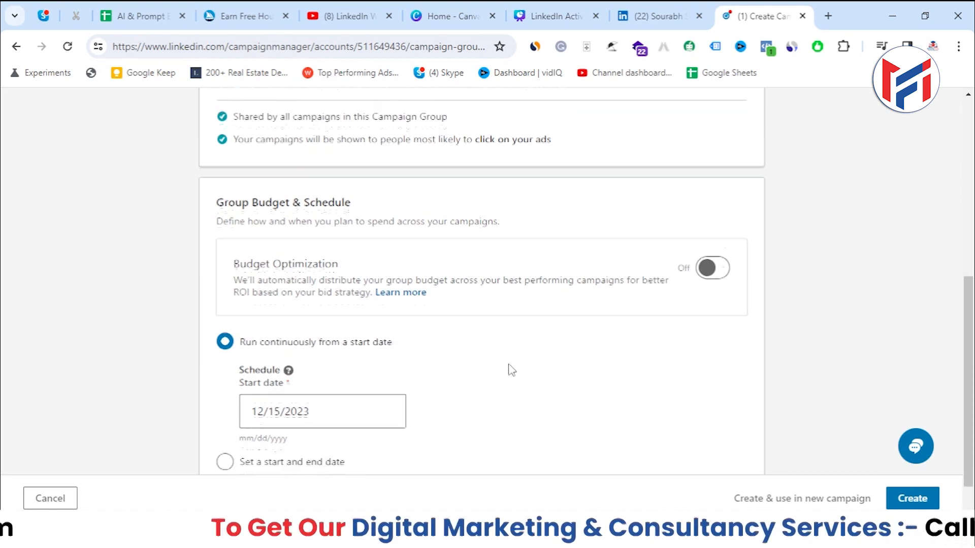
scroll(512, 370, "down", 1)
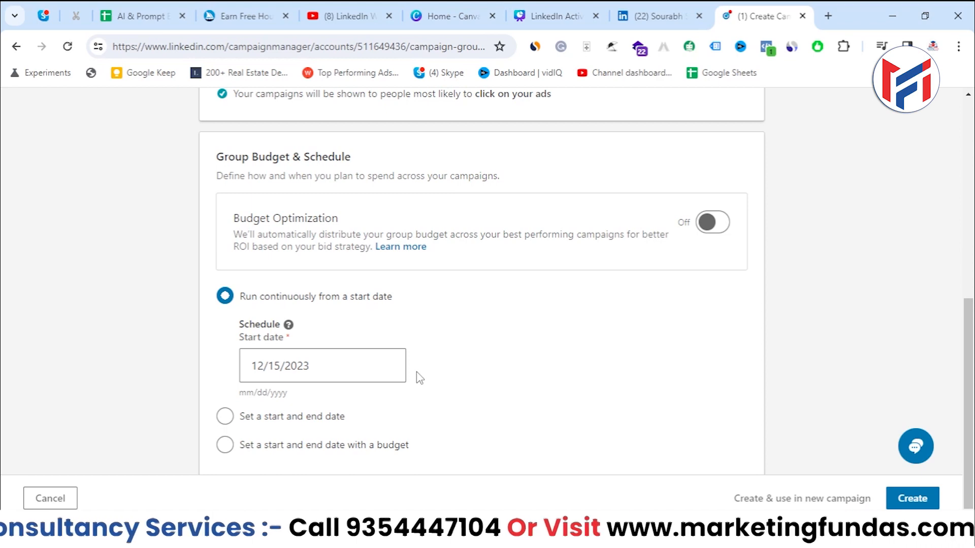
left_click(912, 480)
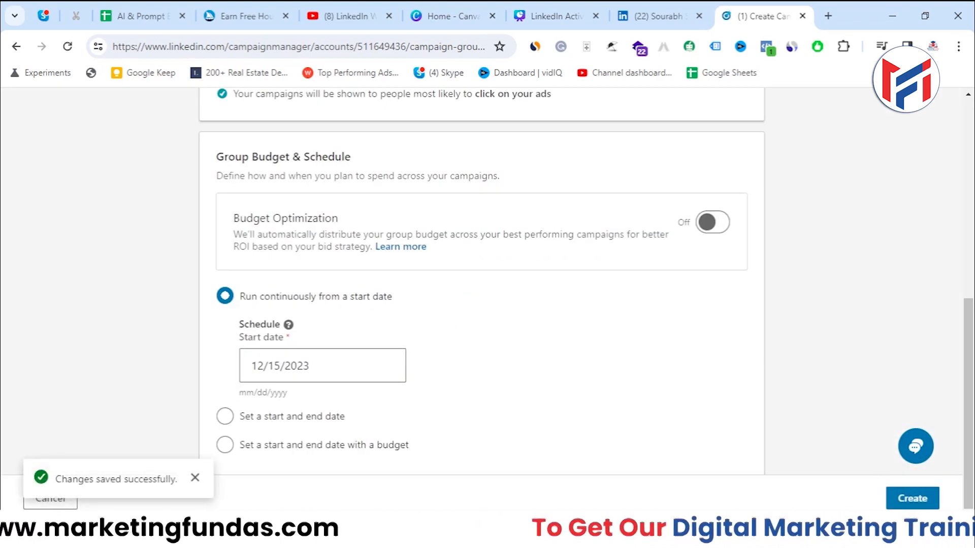
- Locate MFG Website Traffic Group in the campaign groups list and look over the neighbouring groups
scroll(601, 355, "down", 2)
left_click_drag(969, 280, 970, 382)
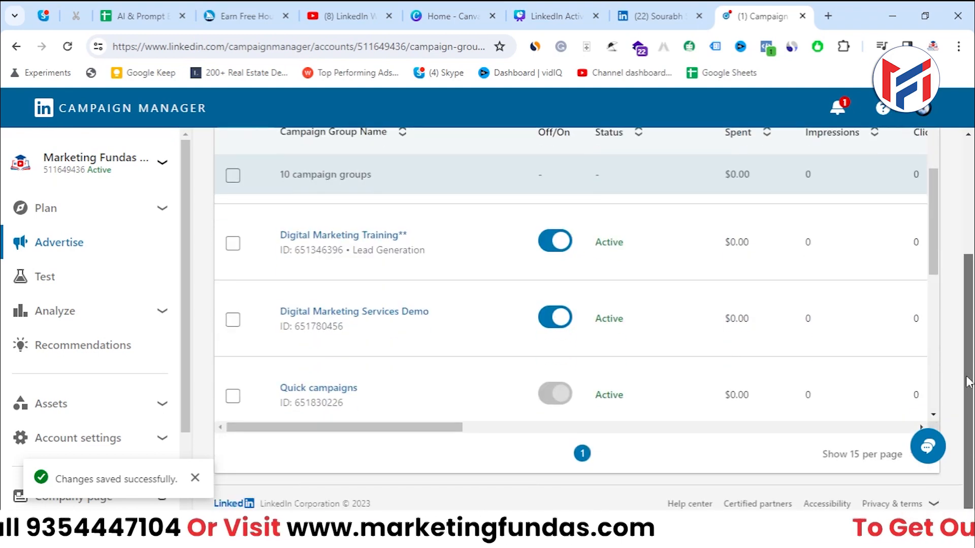
left_click_drag(932, 254, 933, 389)
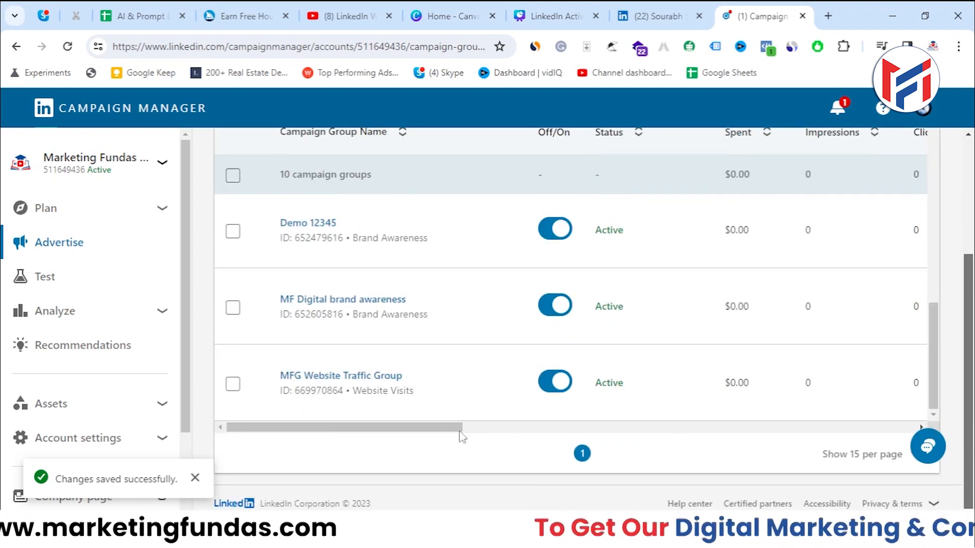
mouse_move(364, 387)
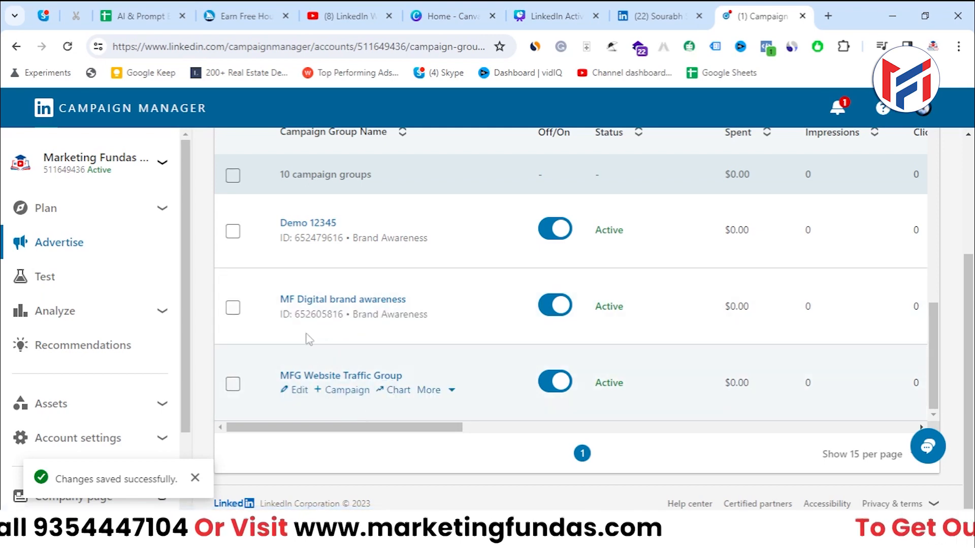
scroll(305, 389, "up", 10)
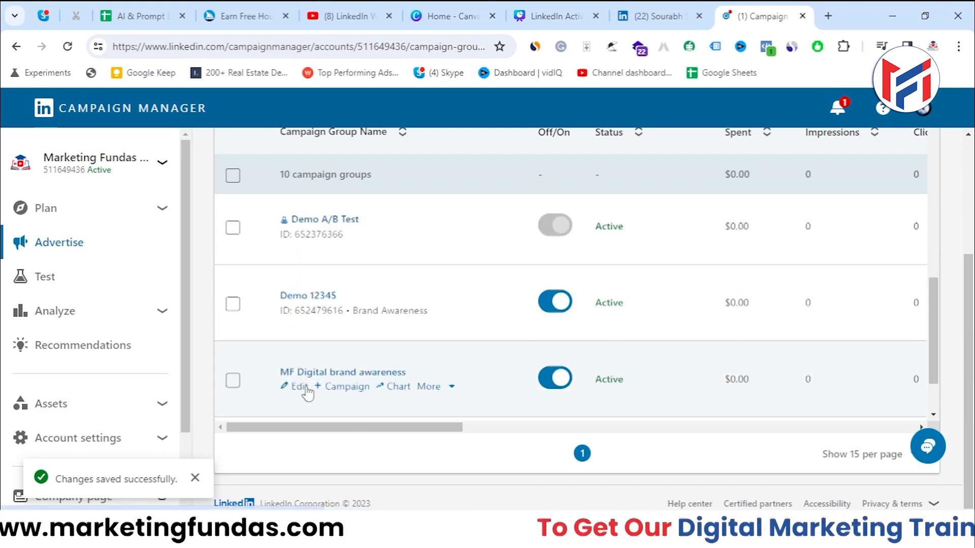
- Start a new campaign inside MFG Website Traffic Group and proceed with that group to the campaign setup
scroll(338, 235, "up", 5)
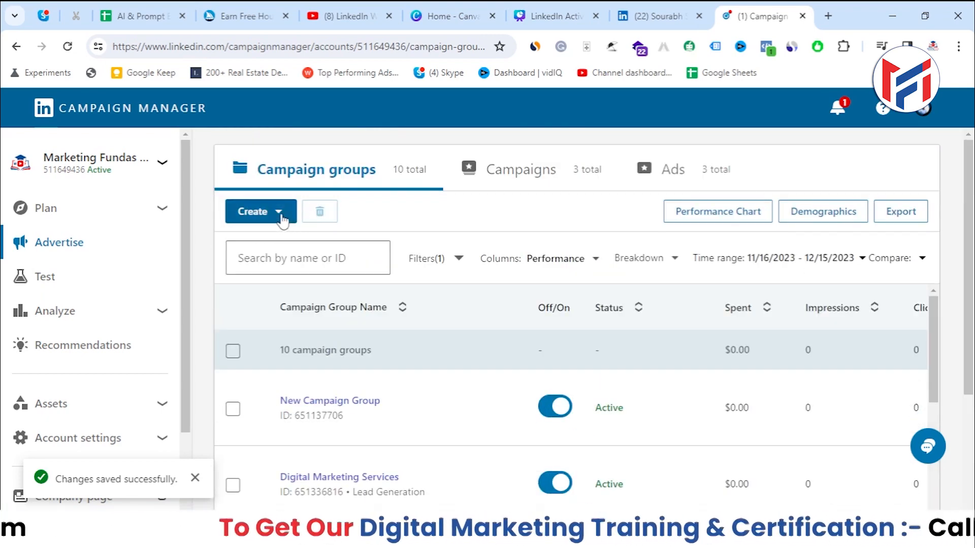
left_click(260, 212)
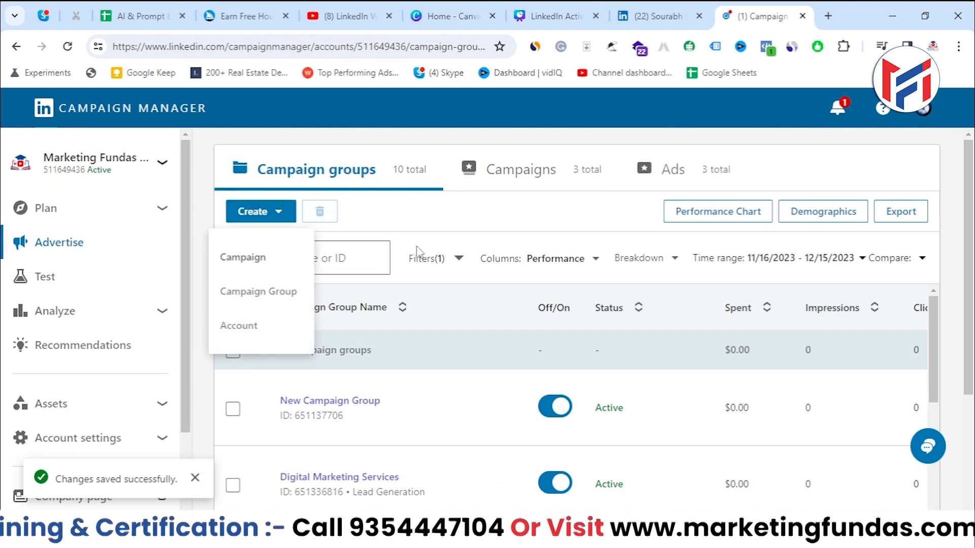
scroll(516, 331, "down", 10)
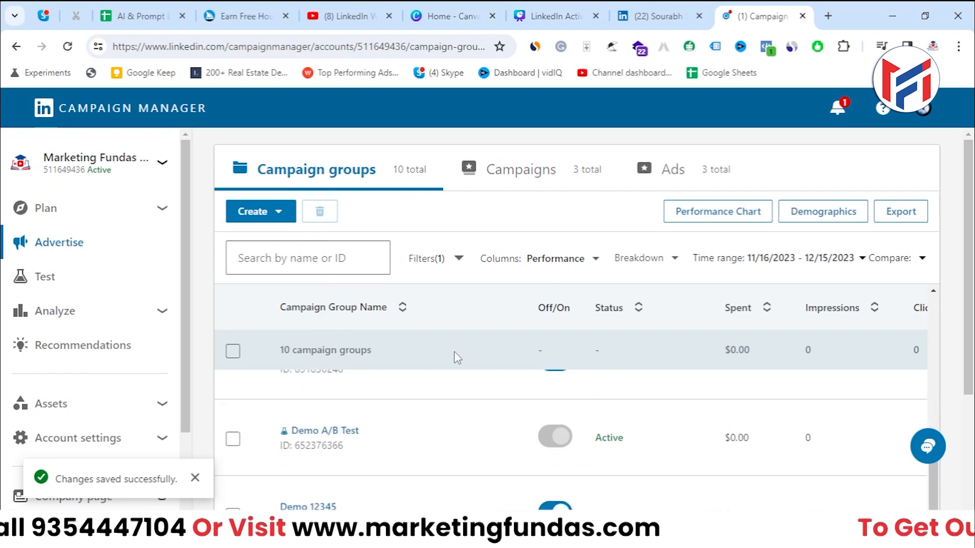
scroll(635, 391, "down", 3)
left_click(334, 392)
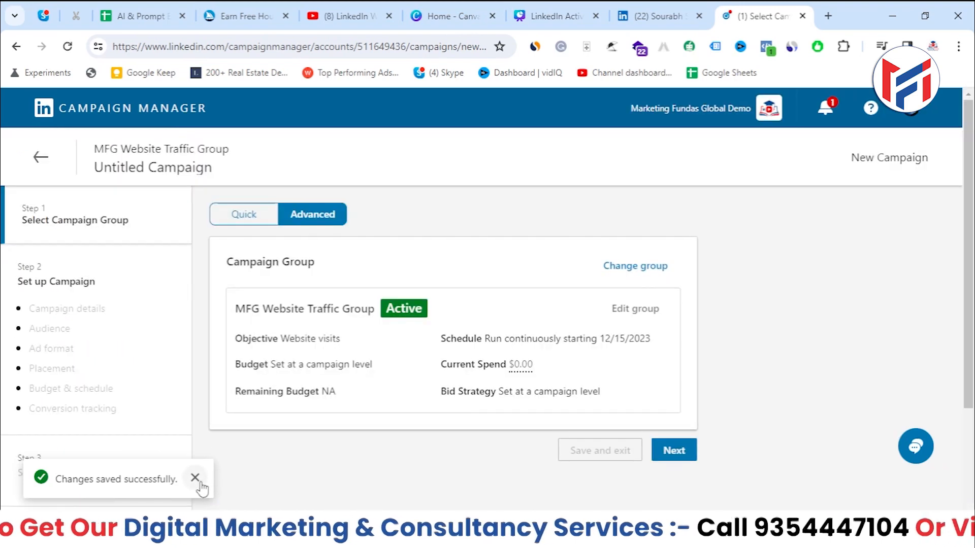
left_click(195, 478)
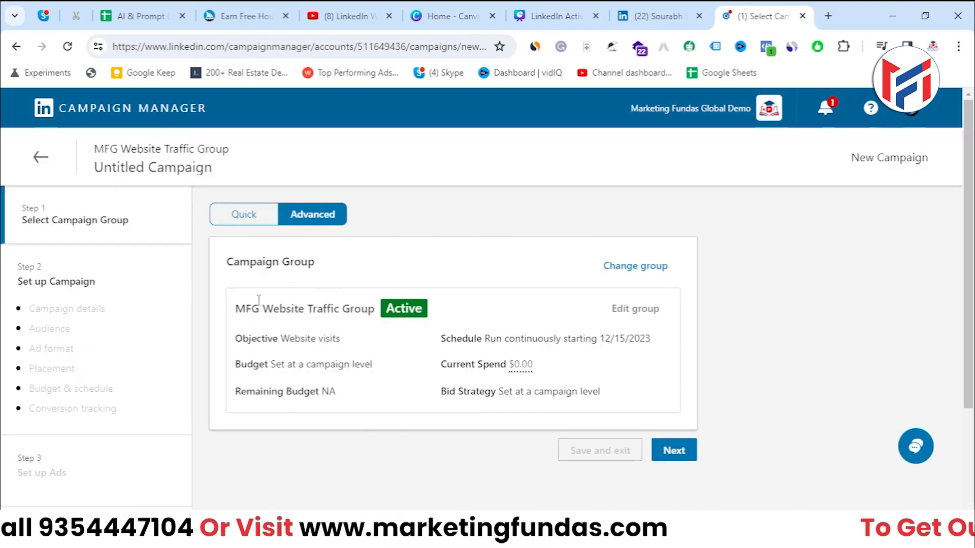
left_click_drag(235, 309, 377, 310)
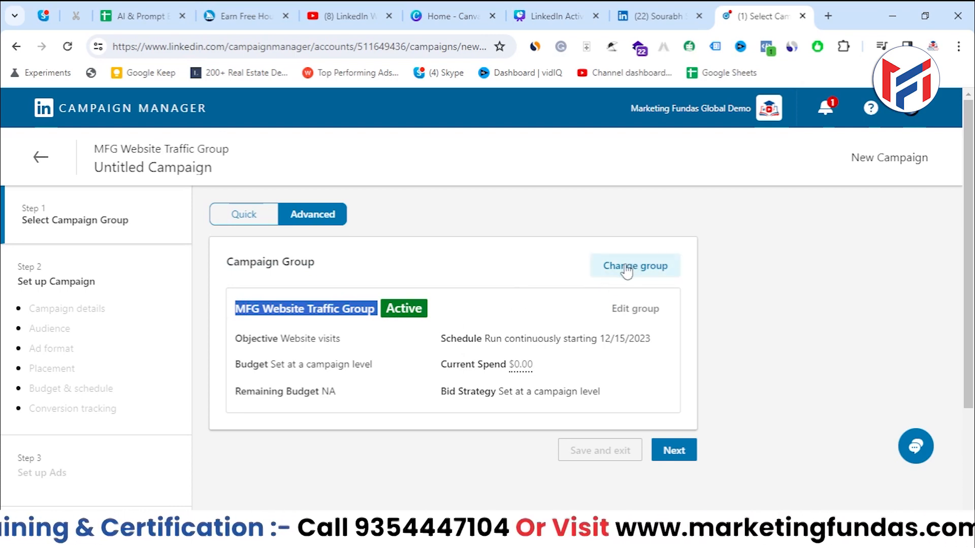
left_click(660, 458)
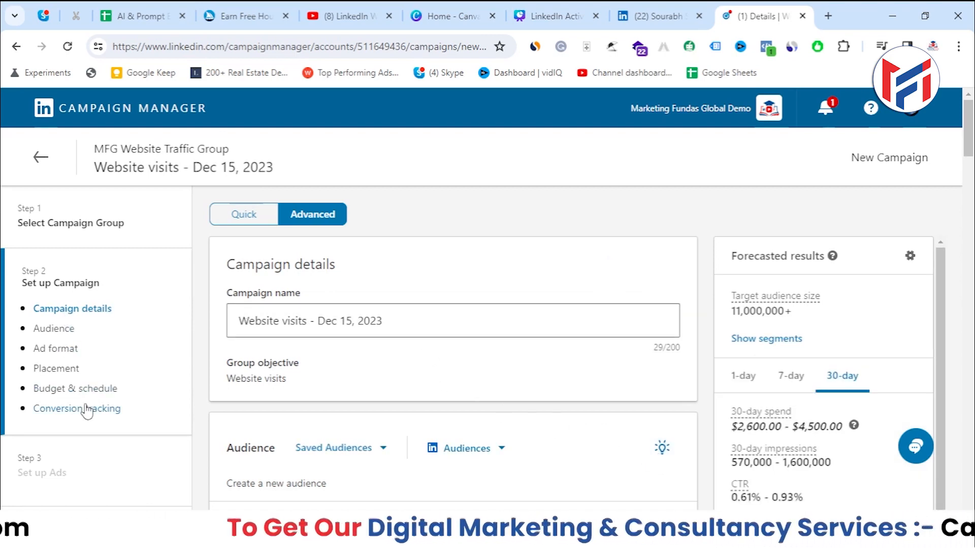
- Add the prefix MFG to the campaign name so it reads "MFG Website visits - Dec 15, 2023"
triple_click(411, 323)
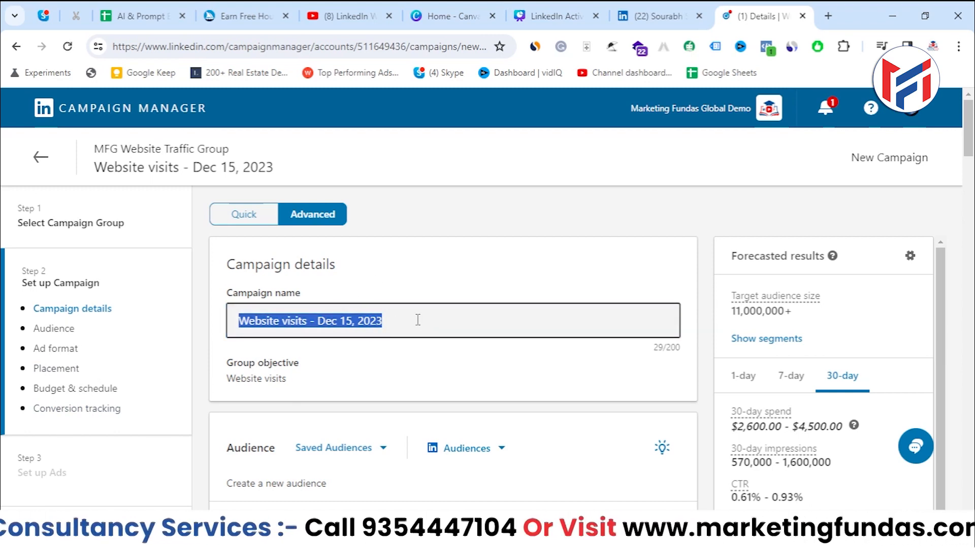
left_click(244, 320)
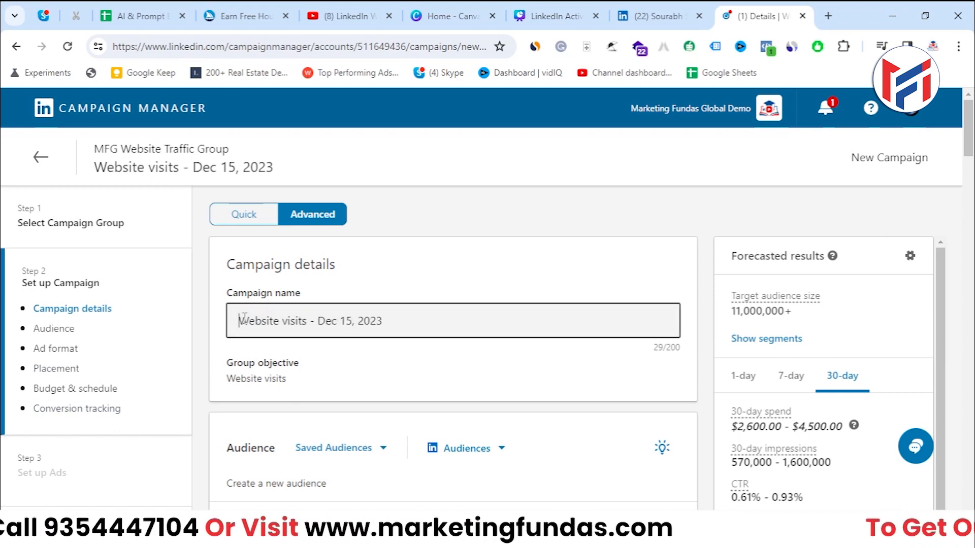
type("m")
key("BackSpace")
type("MF")
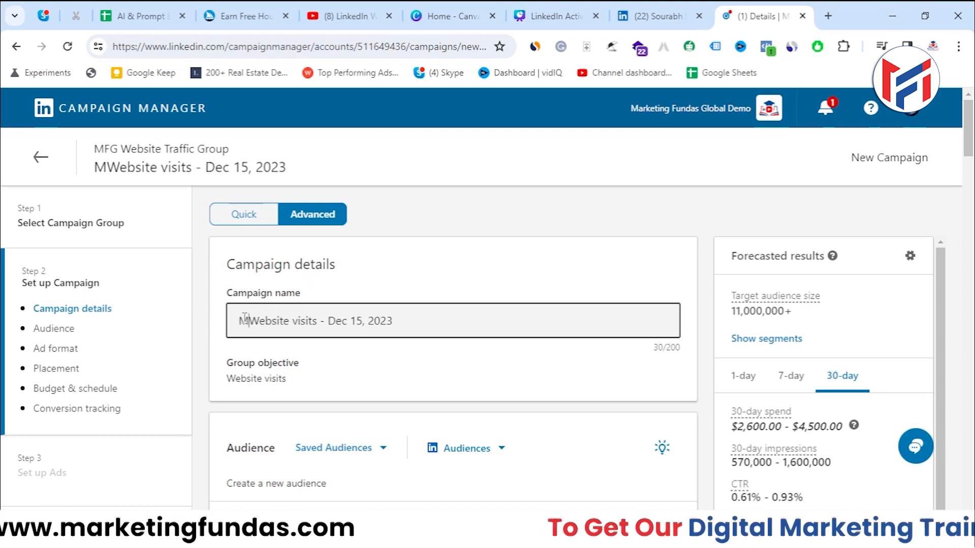
type("G")
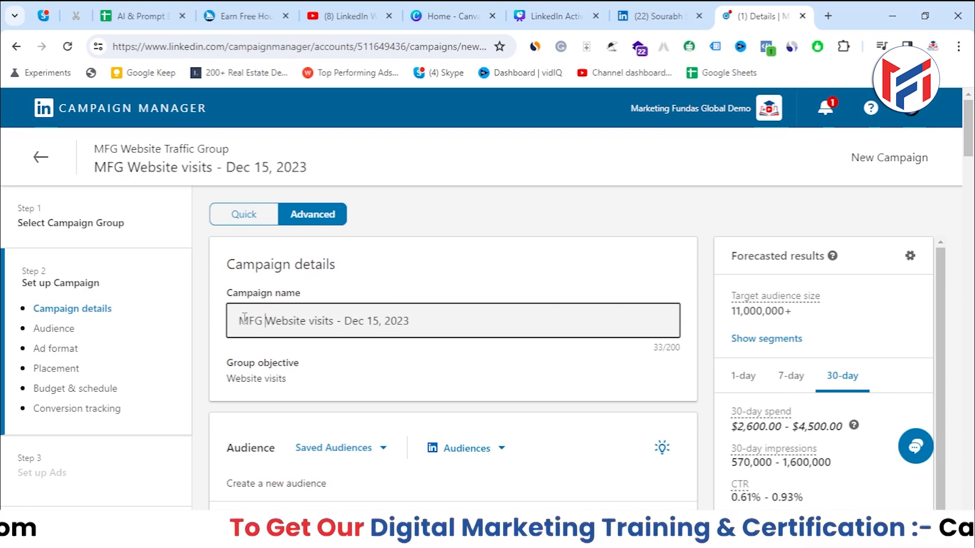
left_click_drag(345, 321, 409, 321)
left_click(454, 400)
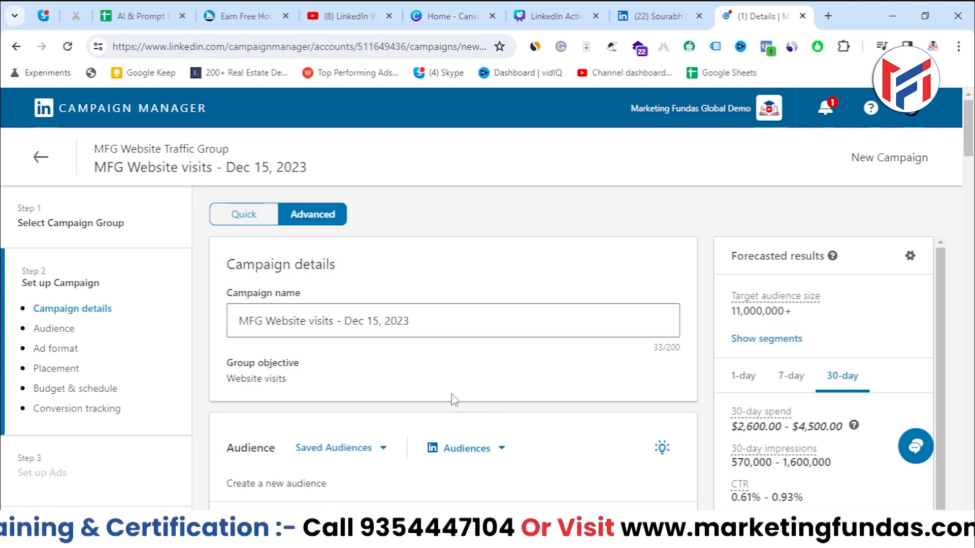
- Check the group objective listed under the campaign name
scroll(453, 399, "down", 2)
scroll(455, 401, "down", 2)
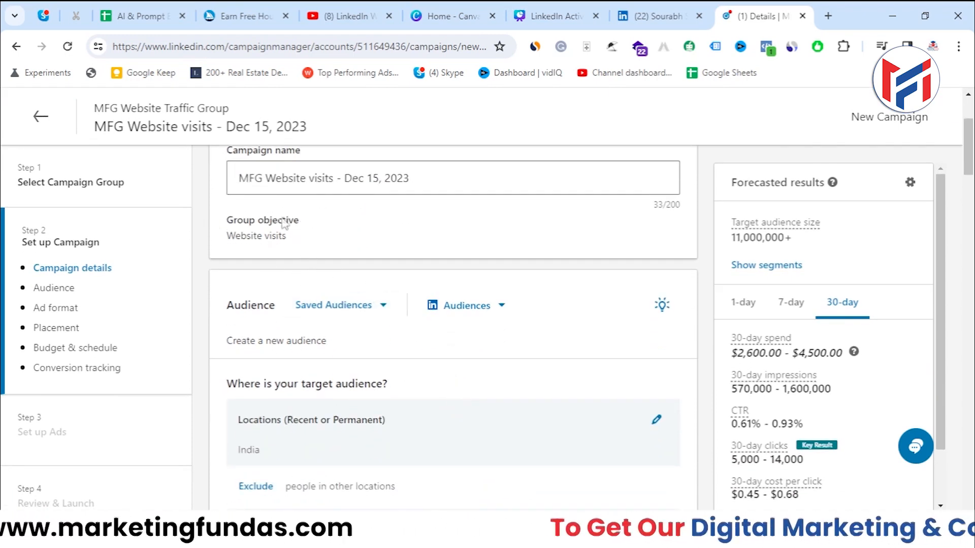
left_click_drag(236, 236, 284, 236)
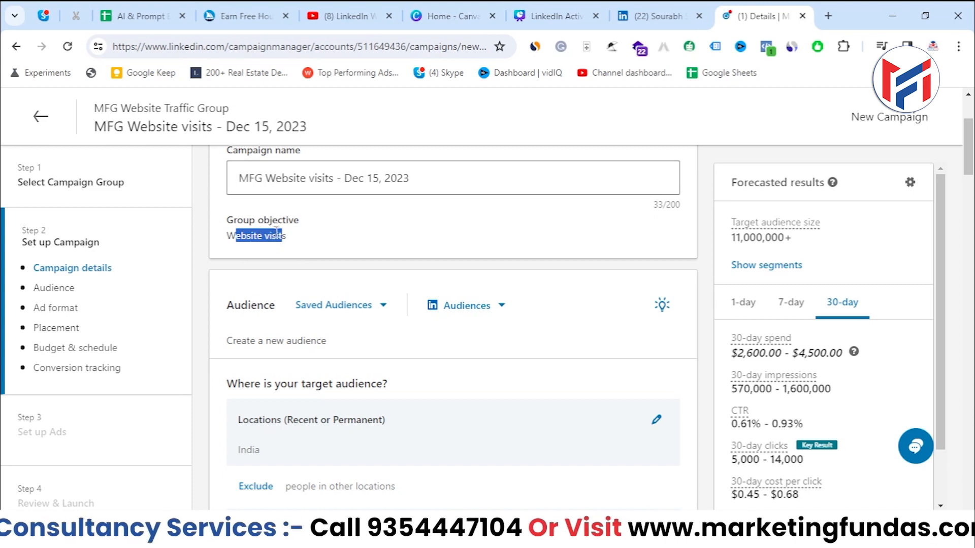
triple_click(277, 235)
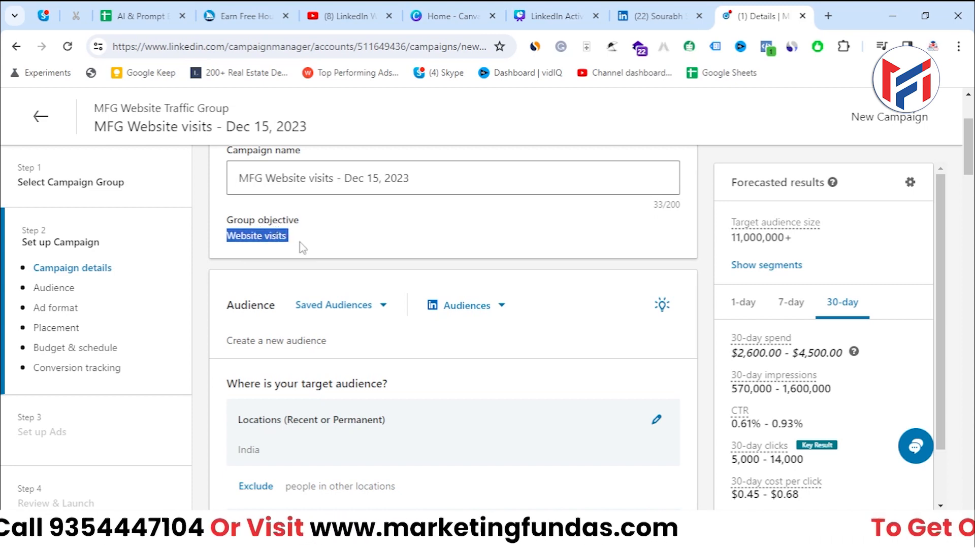
left_click(303, 248)
- Look through the saved audiences and LinkedIn's predefined audiences offered in the Audience section
scroll(305, 248, "down", 1)
double_click(285, 235)
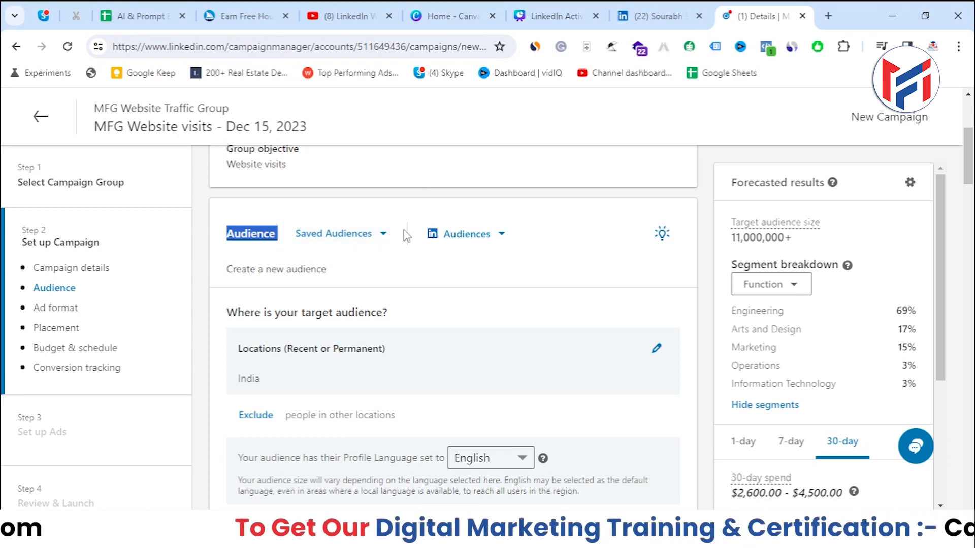
left_click(350, 234)
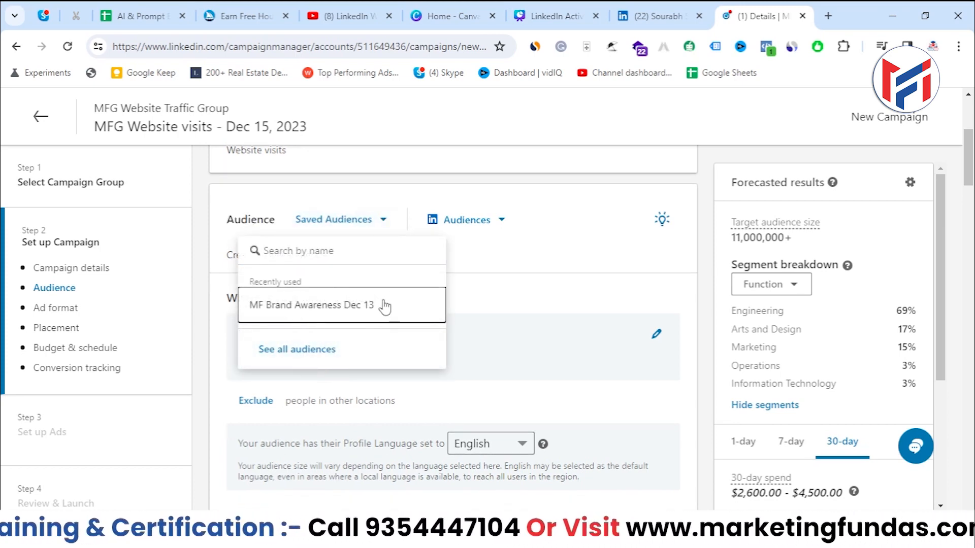
left_click(510, 264)
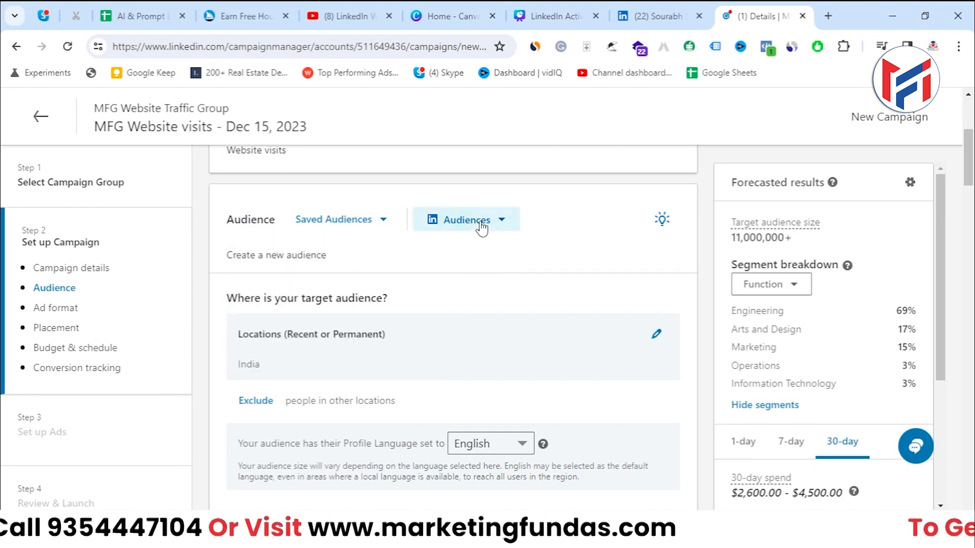
left_click(481, 228)
left_click_drag(568, 251, 581, 217)
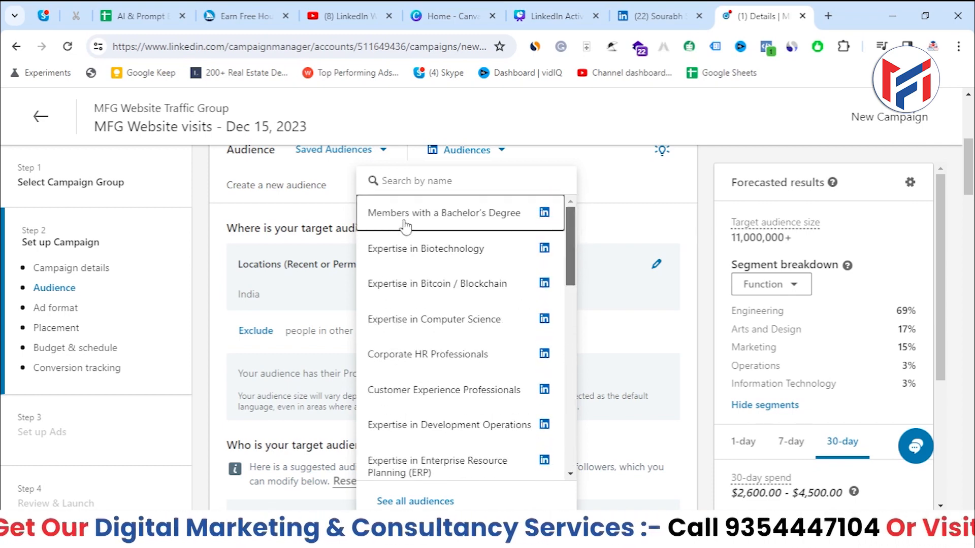
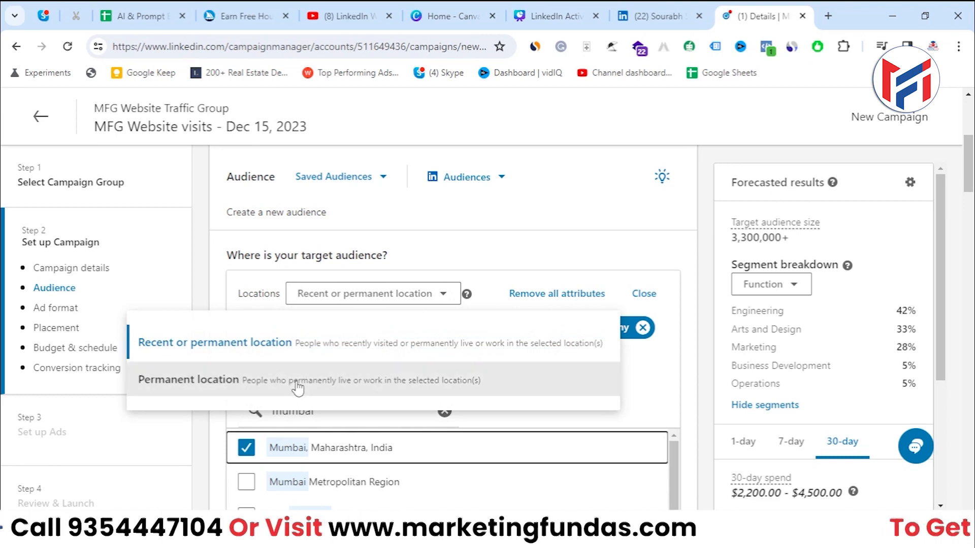
- Set the targeted locations to Permanent location and review the selected cities and the Mumbai search results
left_click(298, 387)
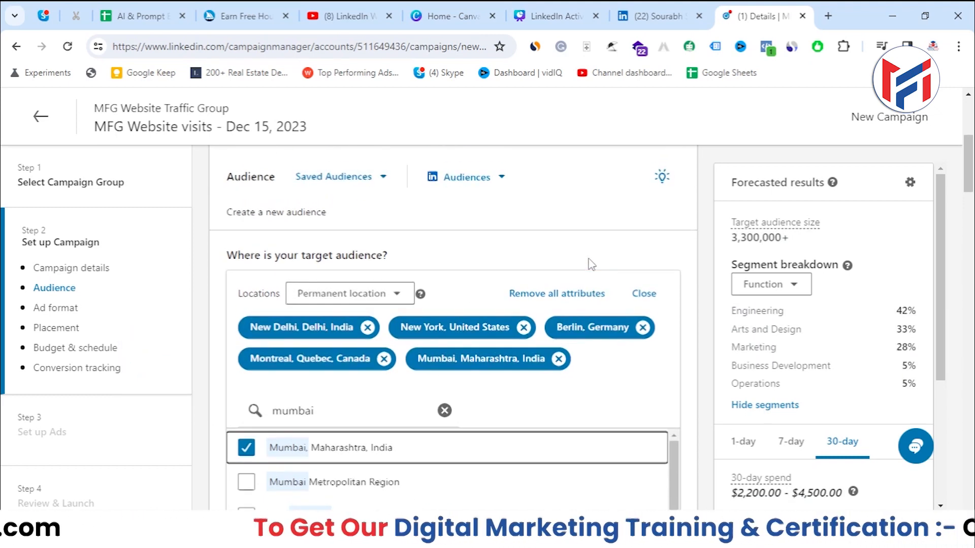
scroll(591, 264, "down", 3)
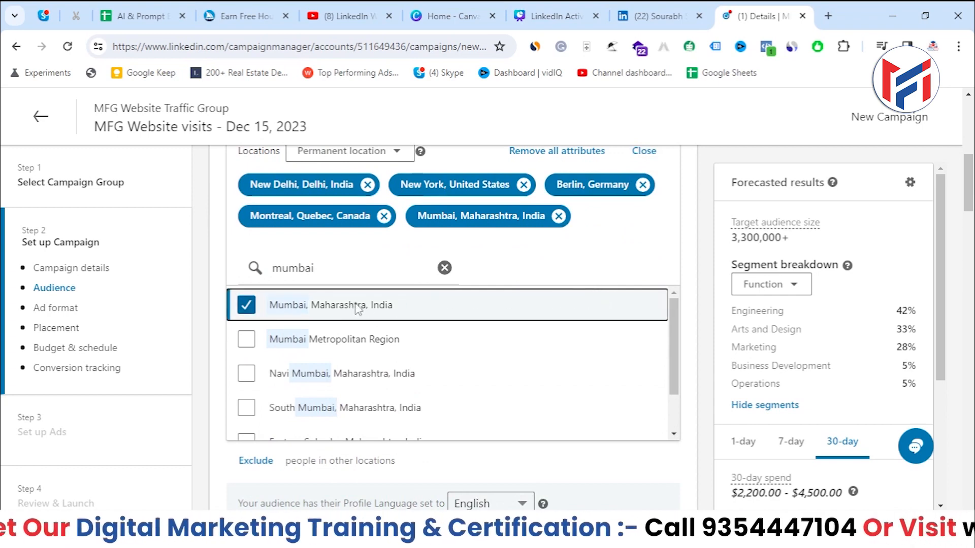
scroll(366, 311, "down", 1)
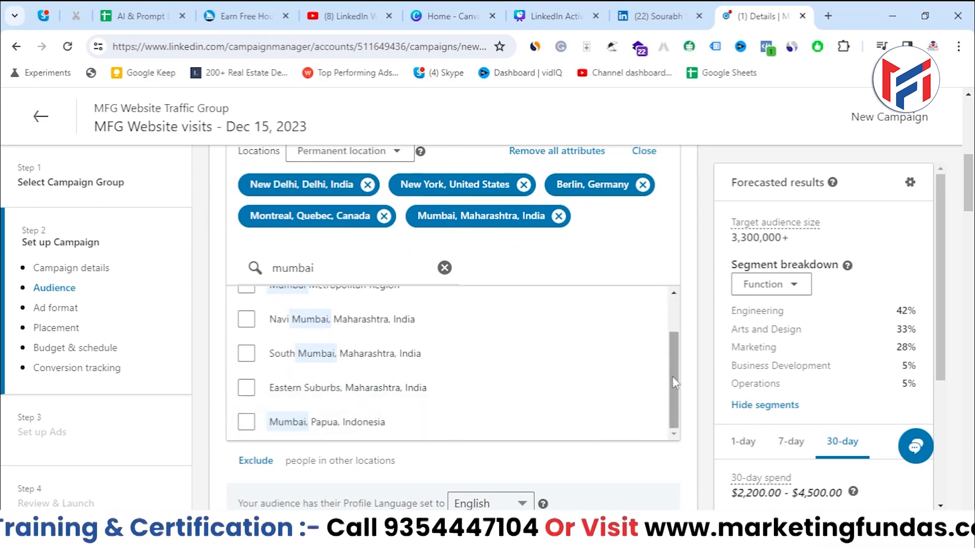
scroll(632, 378, "down", 5)
scroll(267, 328, "up", 5)
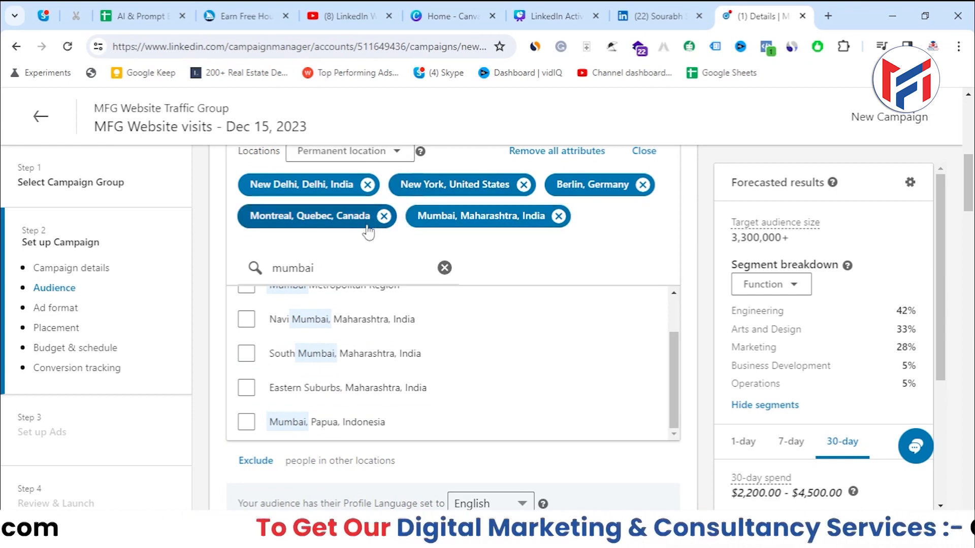
scroll(464, 275, "down", 2)
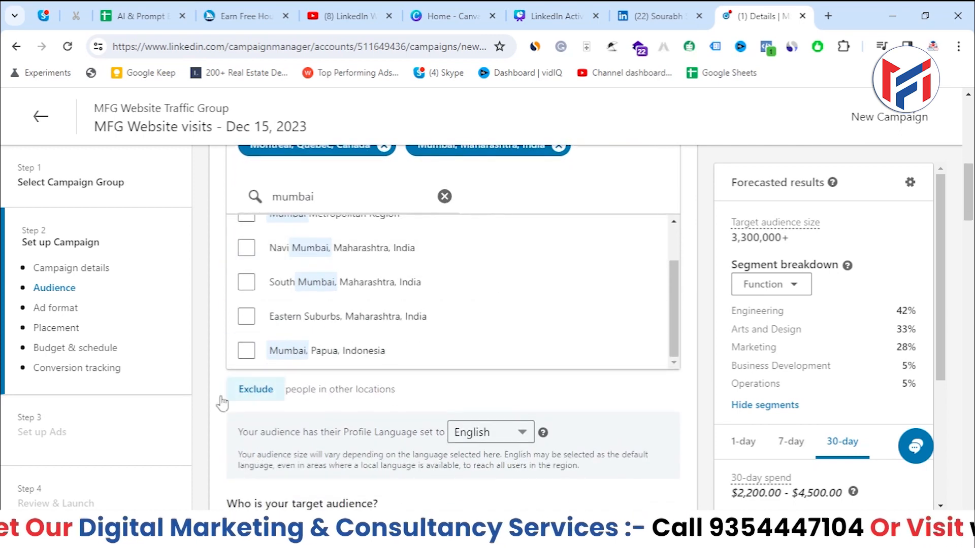
- Exclude South Delhi, Delhi, India from the audience's target locations
left_click(258, 391)
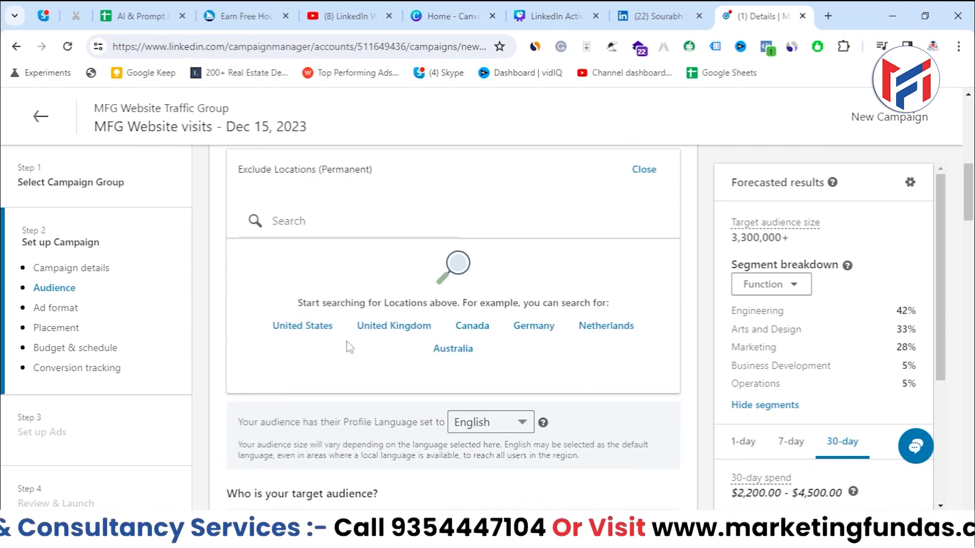
left_click(339, 223)
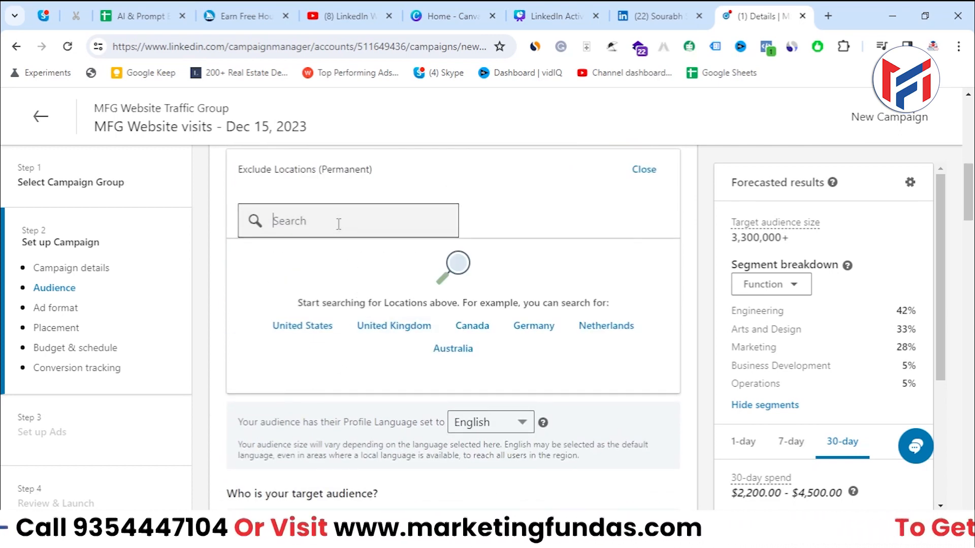
type("so")
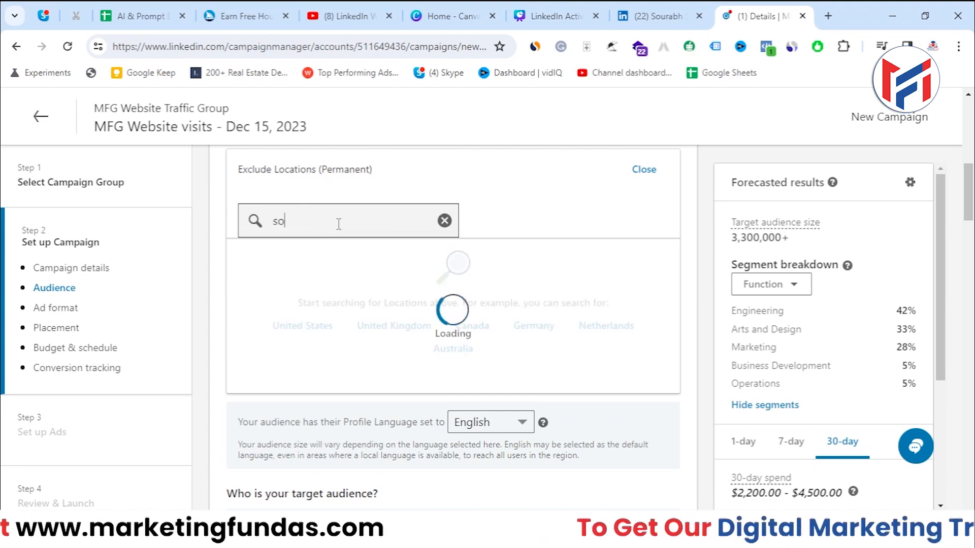
type("uth")
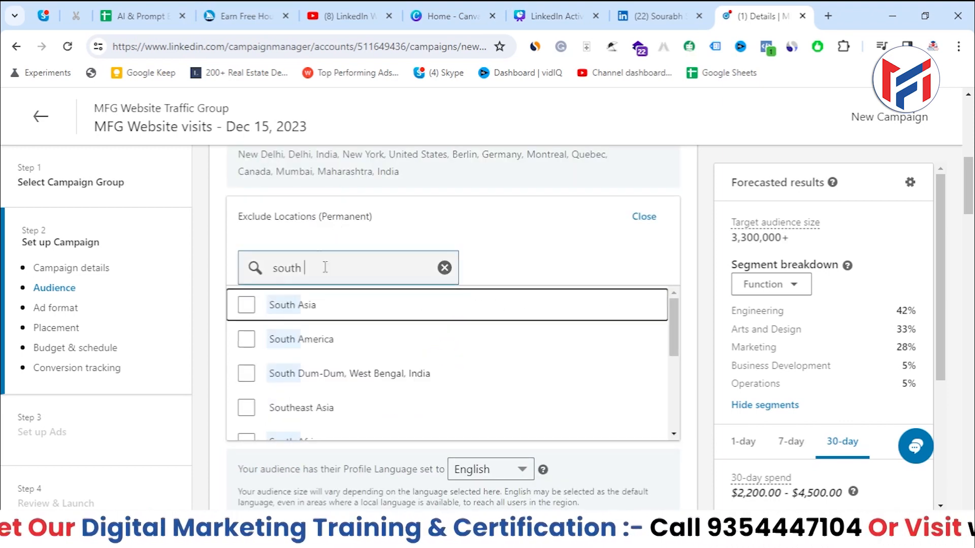
type(" delhi")
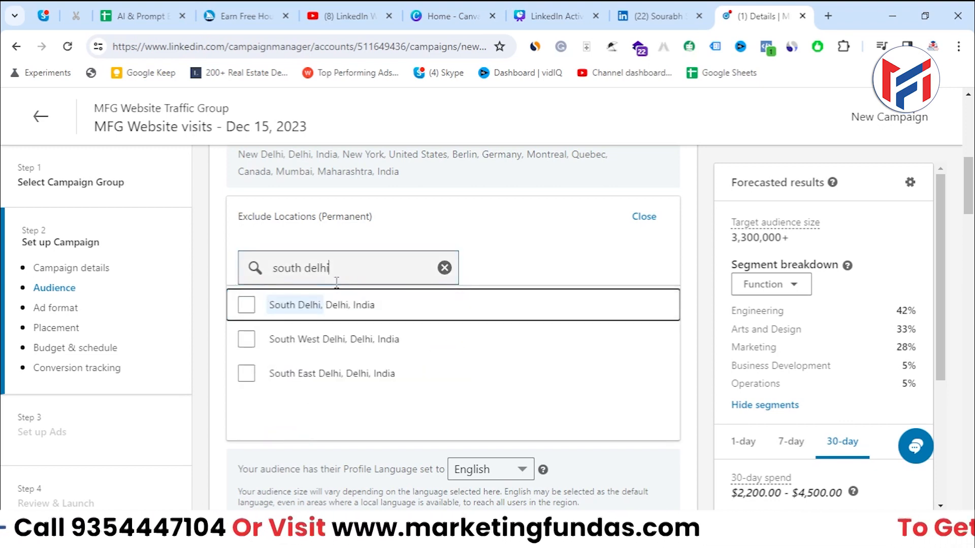
left_click(246, 305)
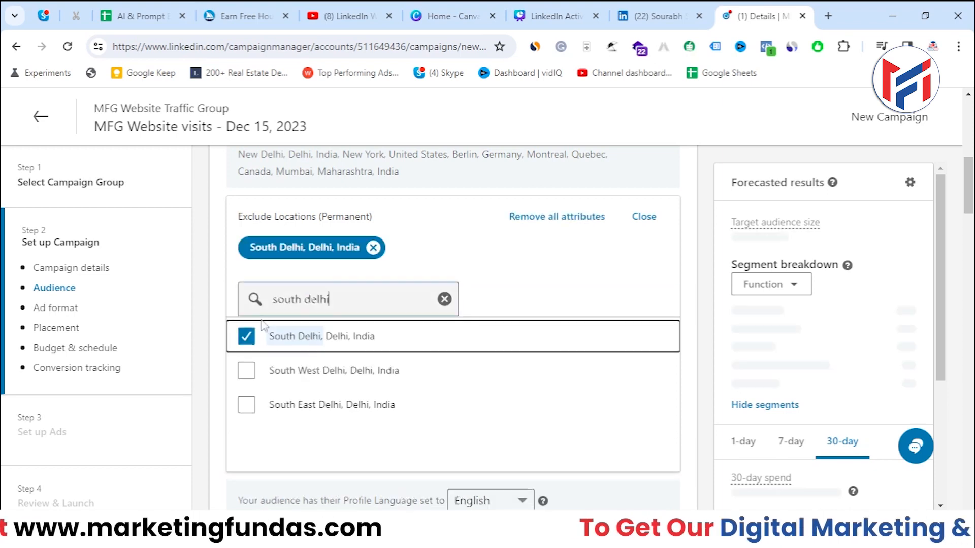
scroll(382, 363, "up", 3)
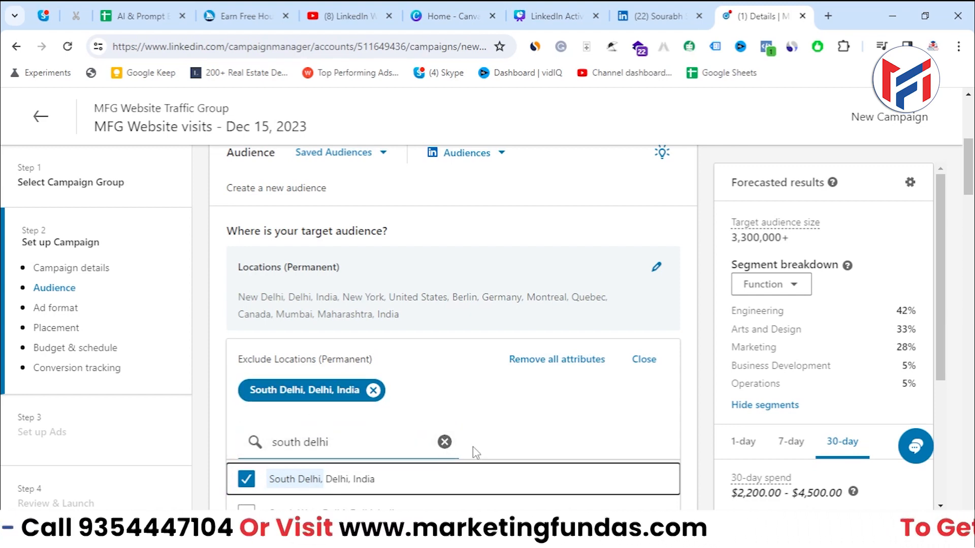
scroll(630, 409, "up", 2)
scroll(689, 417, "down", 4)
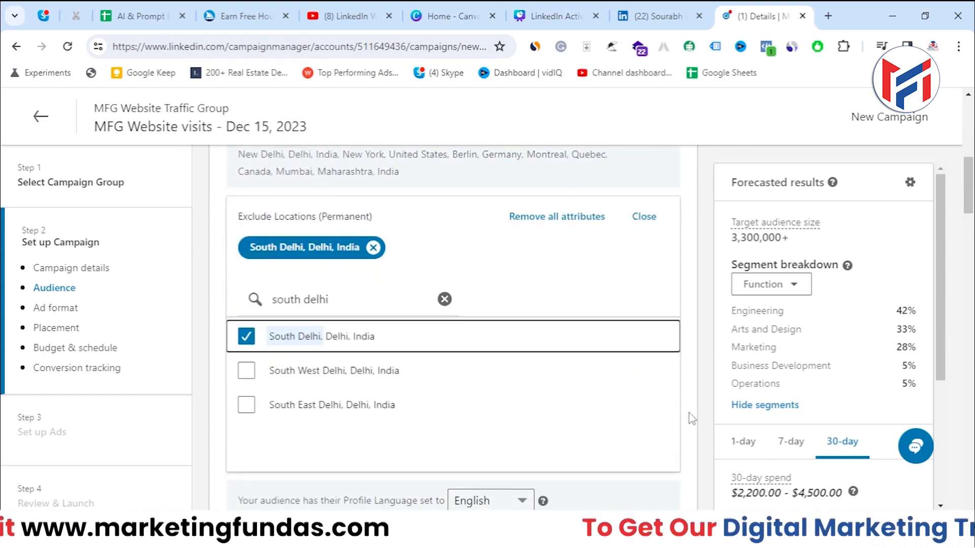
- Look through the profile language options offered for the audience, leaving English selected
scroll(601, 348, "down", 5)
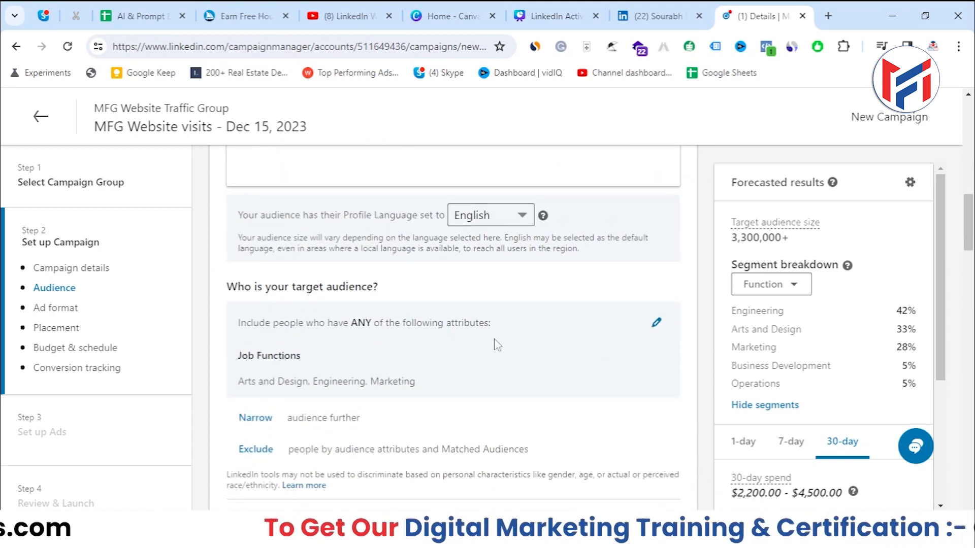
left_click_drag(255, 223, 501, 223)
left_click(502, 220)
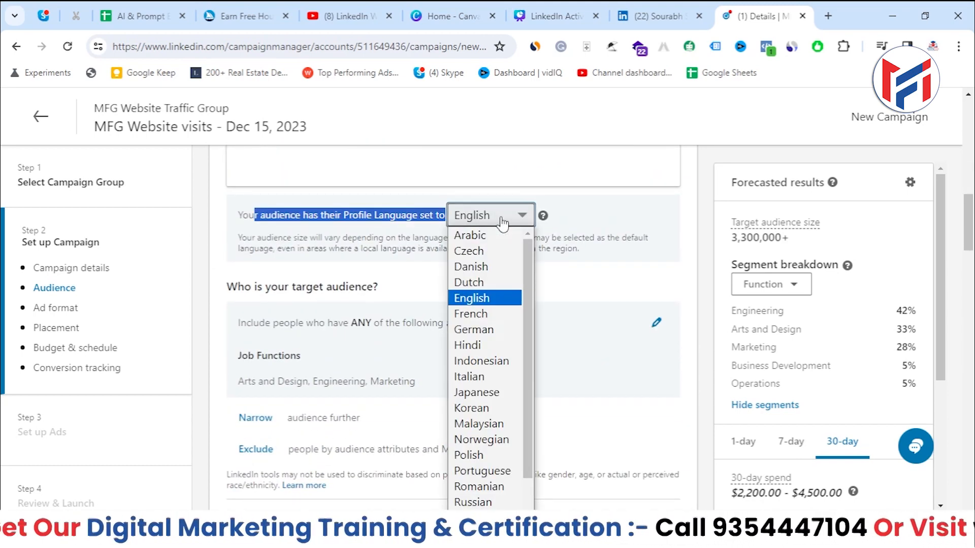
scroll(526, 277, "down", 2)
scroll(526, 277, "up", 2)
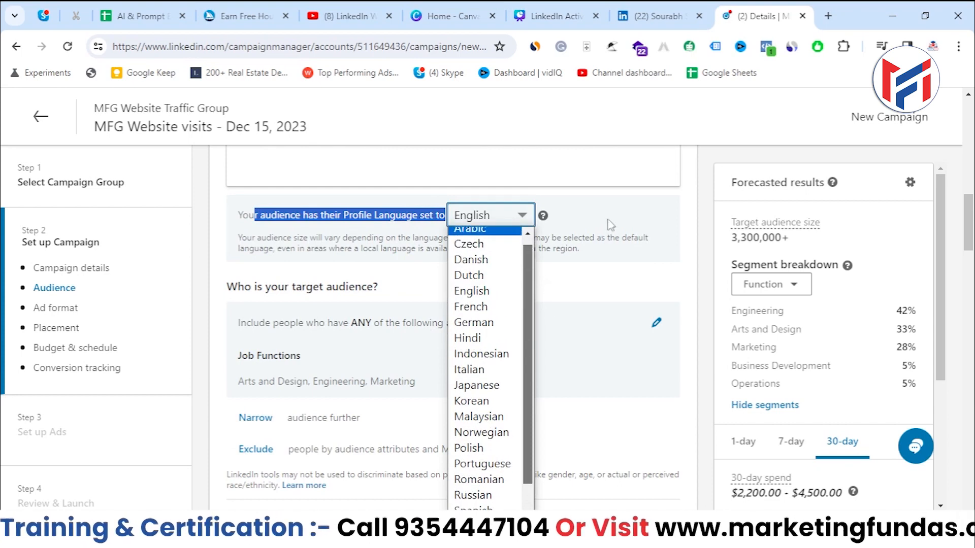
left_click(580, 275)
- Remove all job function attributes from the target audience
scroll(580, 275, "down", 2)
scroll(581, 270, "down", 1)
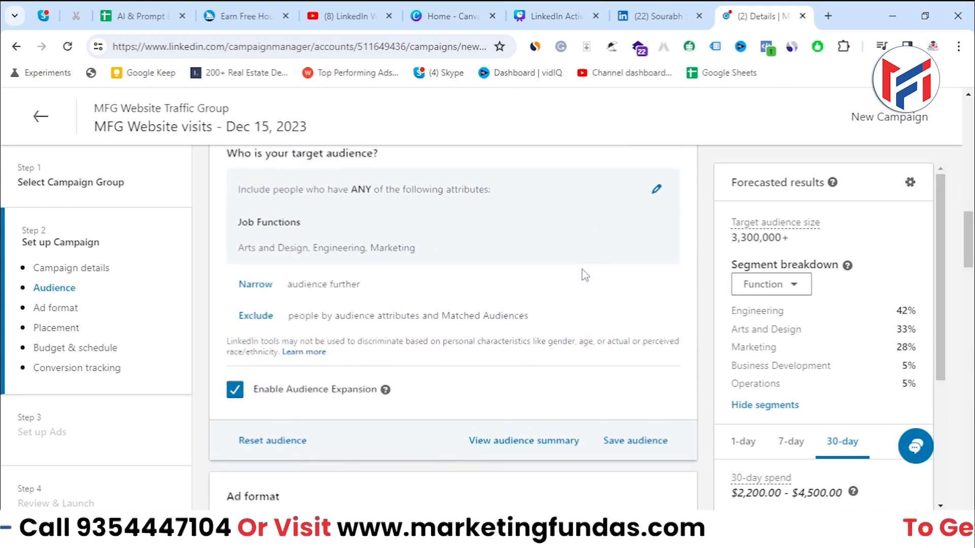
scroll(582, 269, "up", 1)
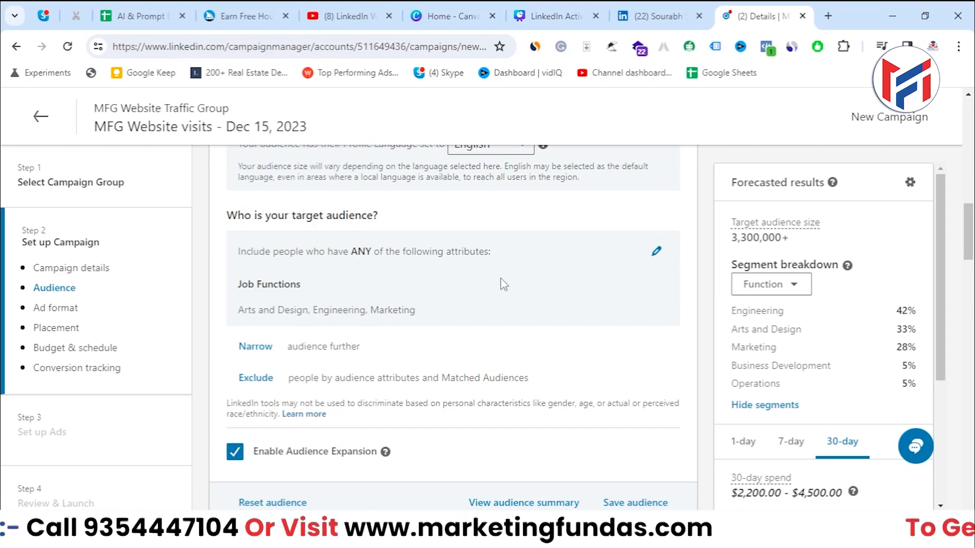
scroll(405, 299, "up", 15)
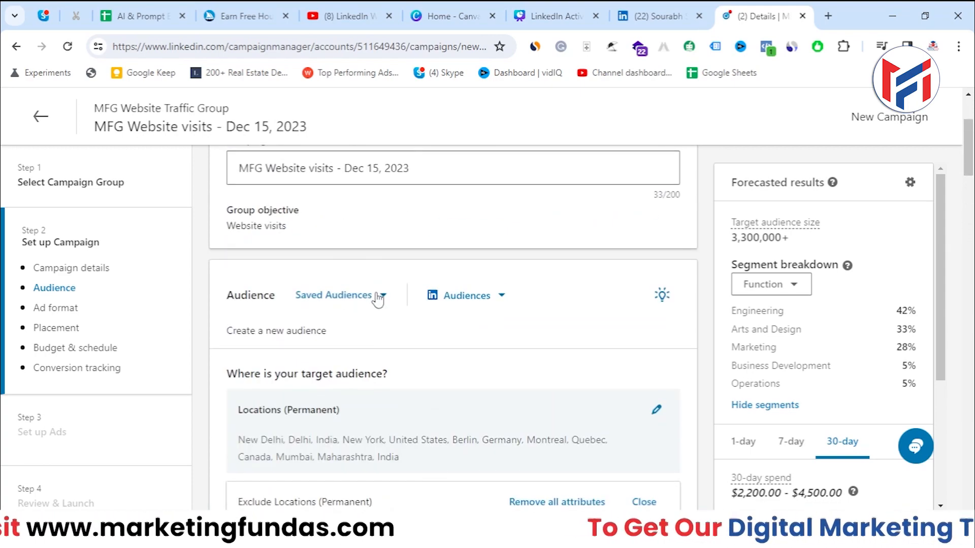
scroll(413, 356, "down", 15)
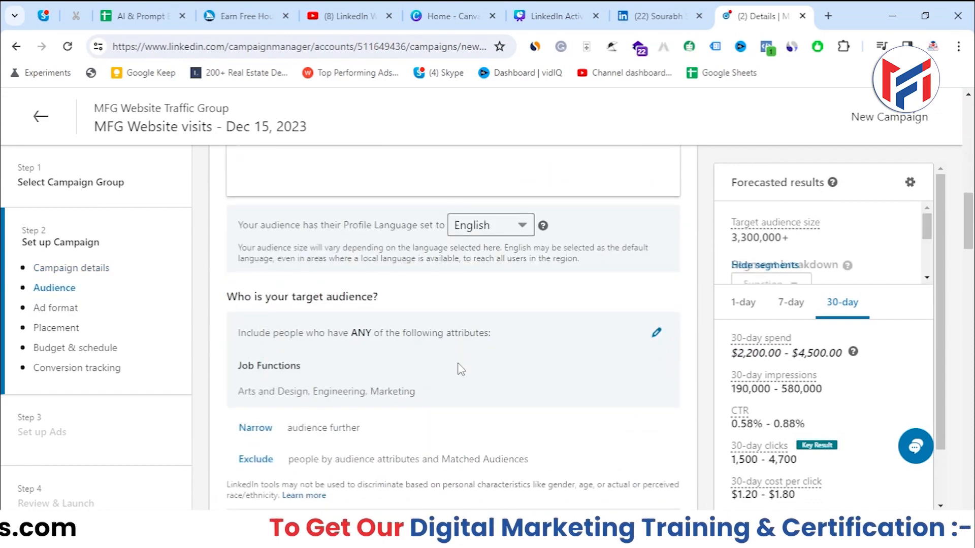
scroll(460, 370, "up", 4)
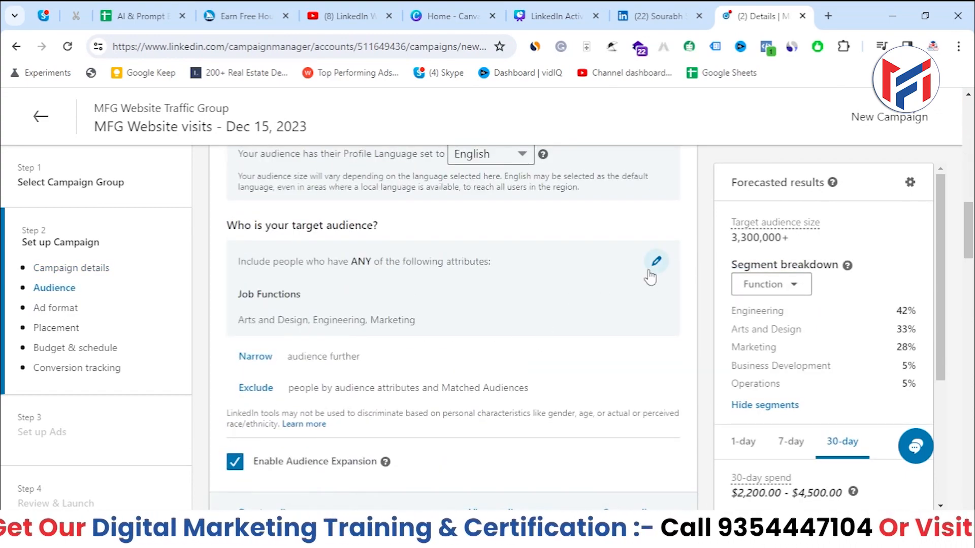
scroll(652, 274, "down", 3)
scroll(653, 275, "up", 3)
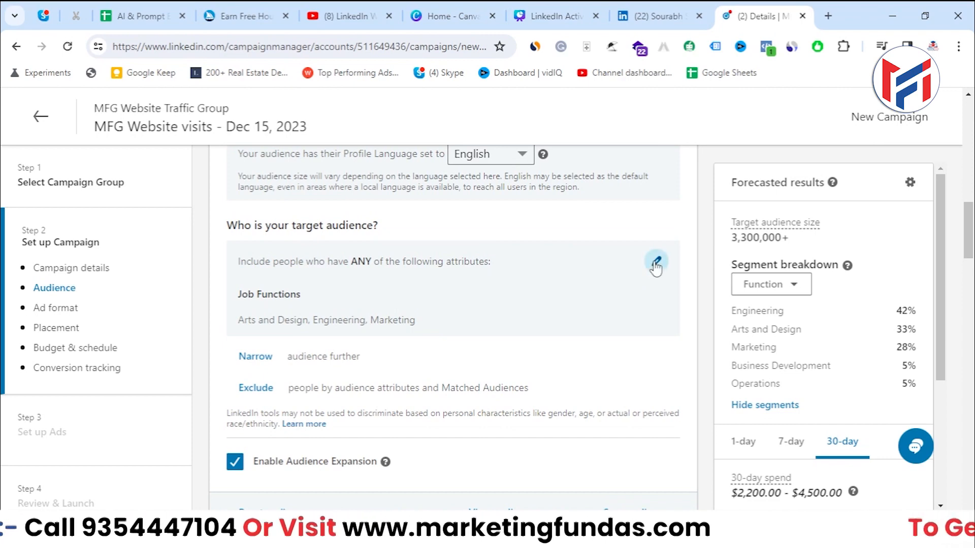
left_click(656, 263)
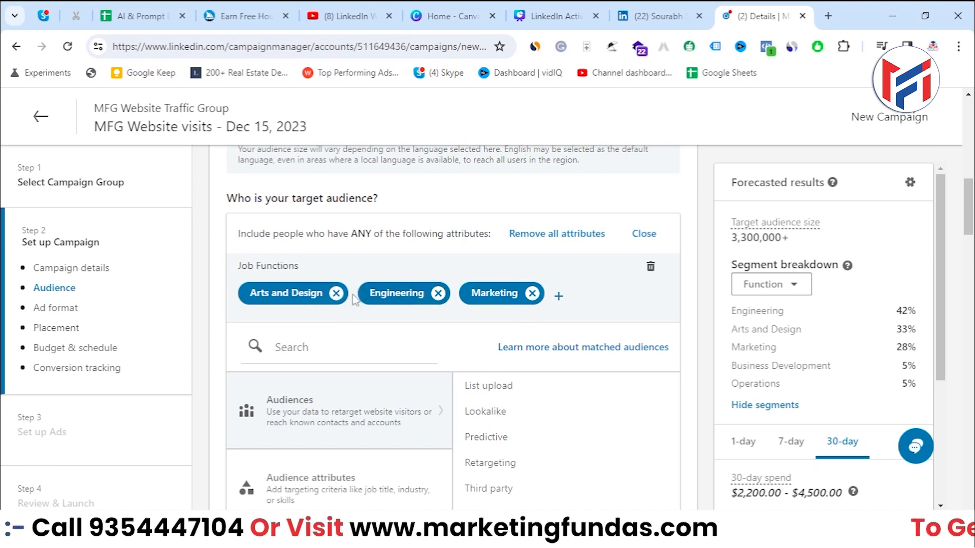
left_click(547, 243)
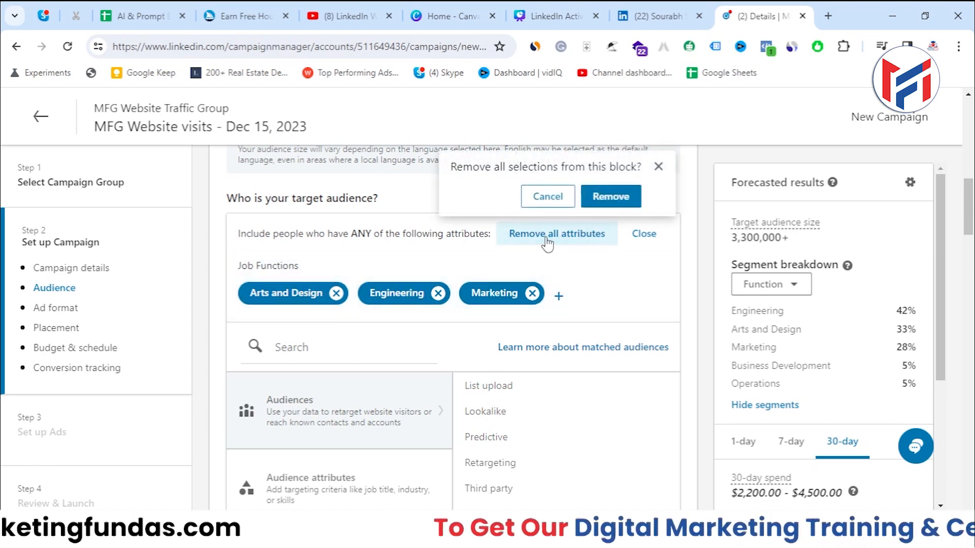
left_click(610, 197)
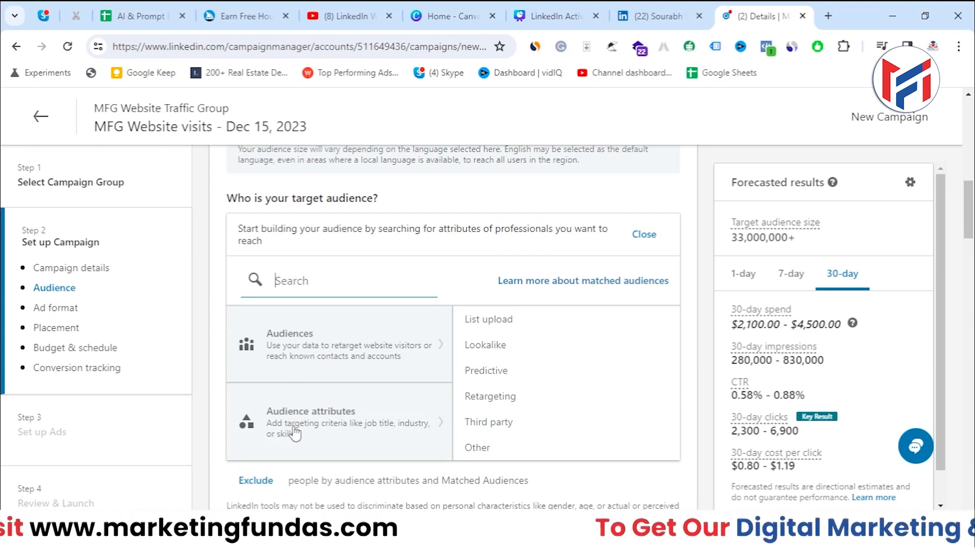
- Look through the categories under Audience attributes and Audiences, including the Lookalike audiences
left_click(345, 423)
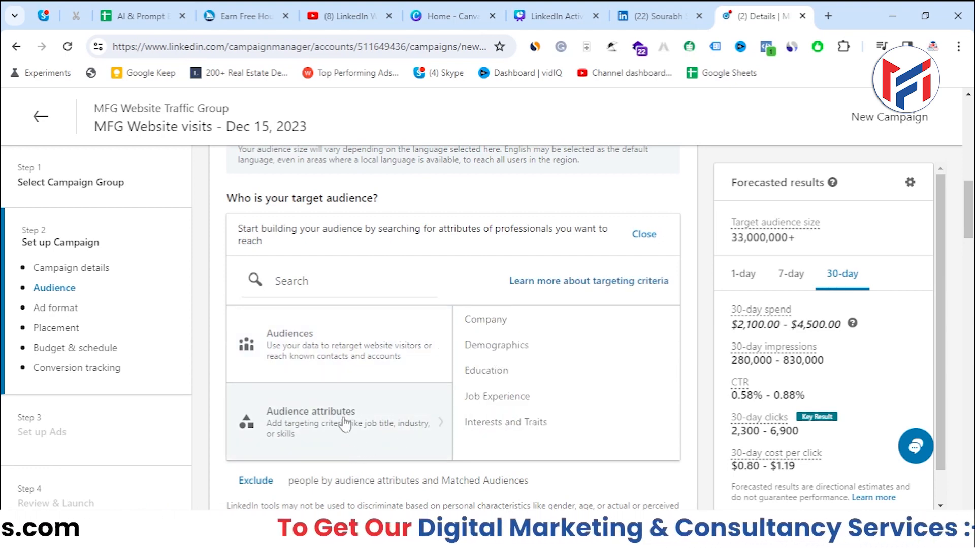
left_click(344, 358)
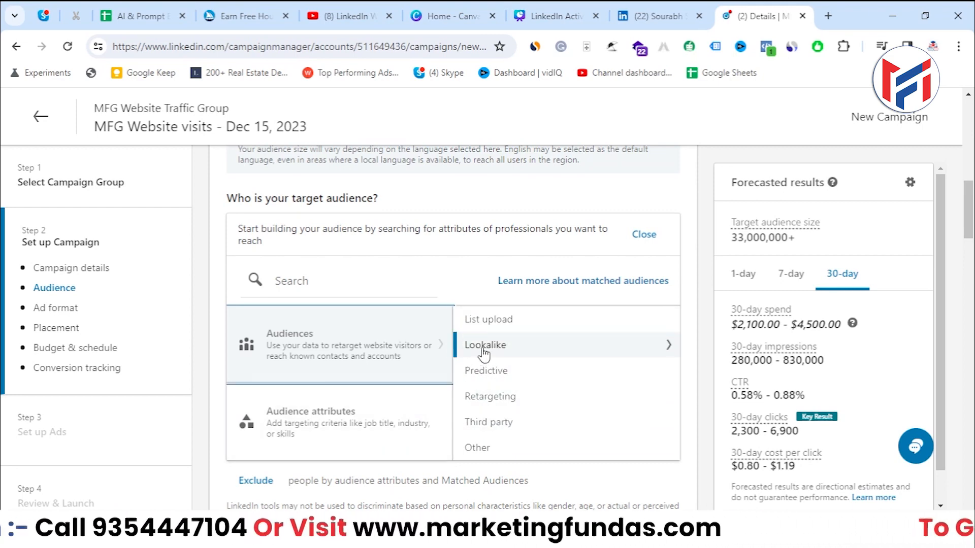
left_click(531, 352)
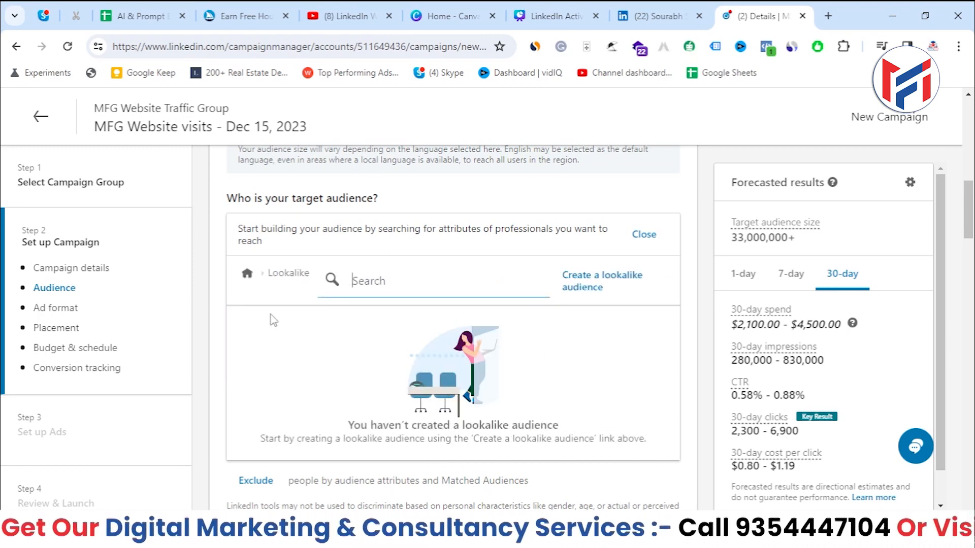
left_click(247, 273)
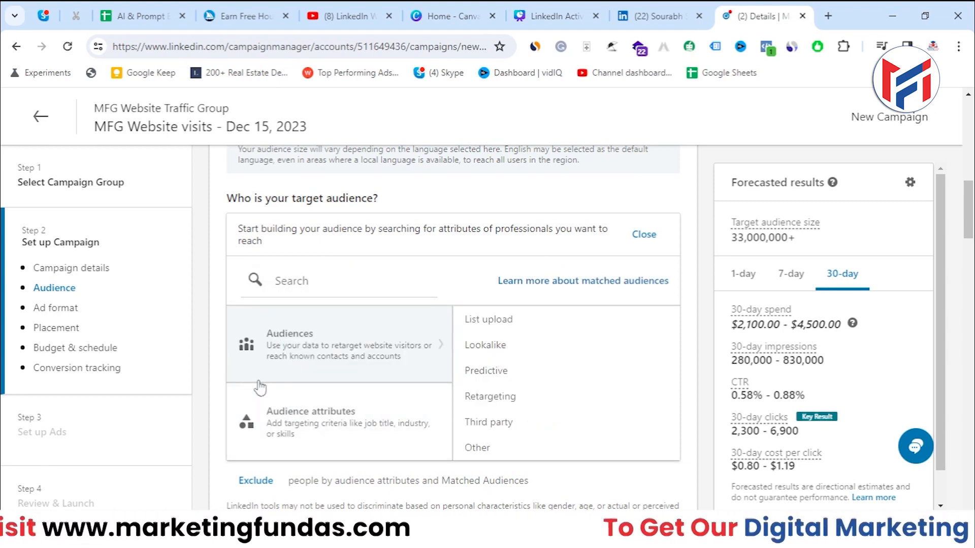
- Open the Fields of Study criteria within the Education audience attributes
left_click(317, 417)
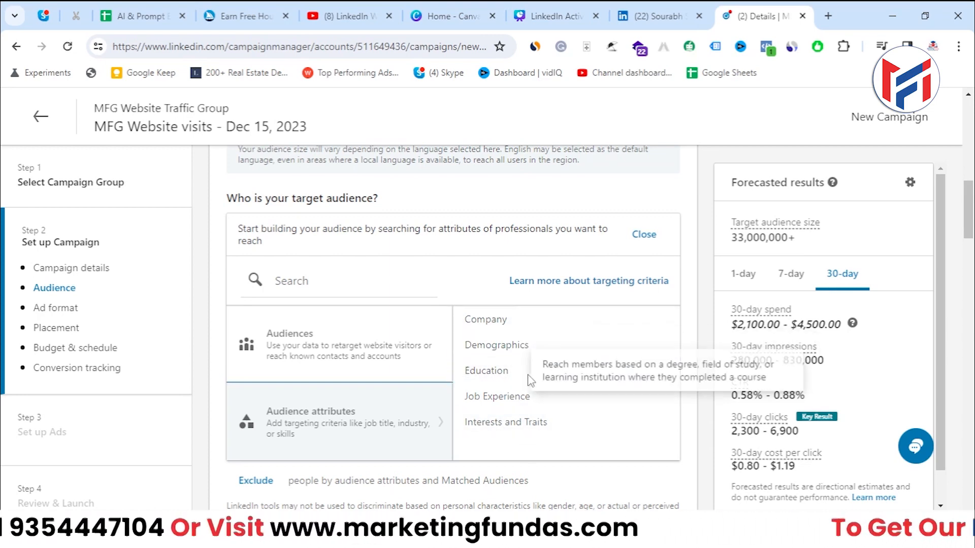
left_click(488, 378)
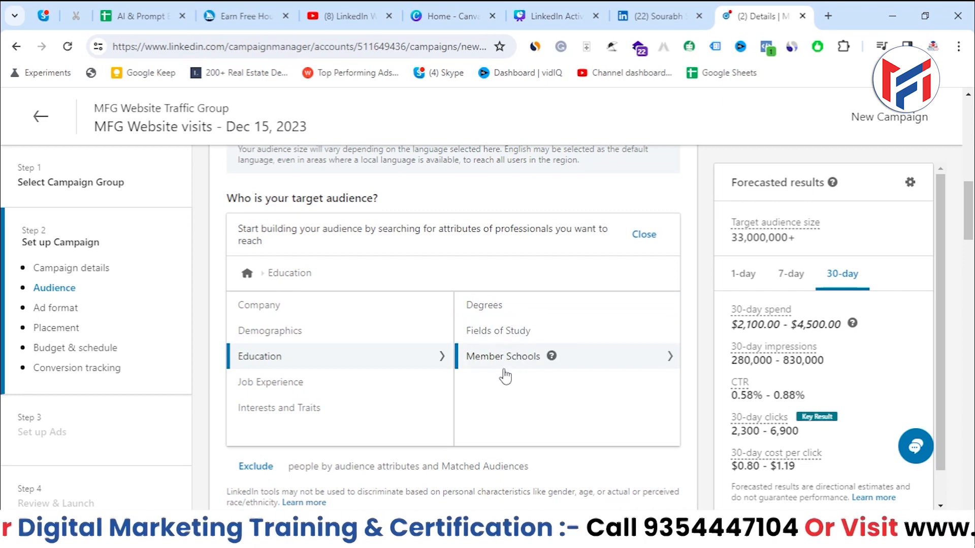
left_click(508, 332)
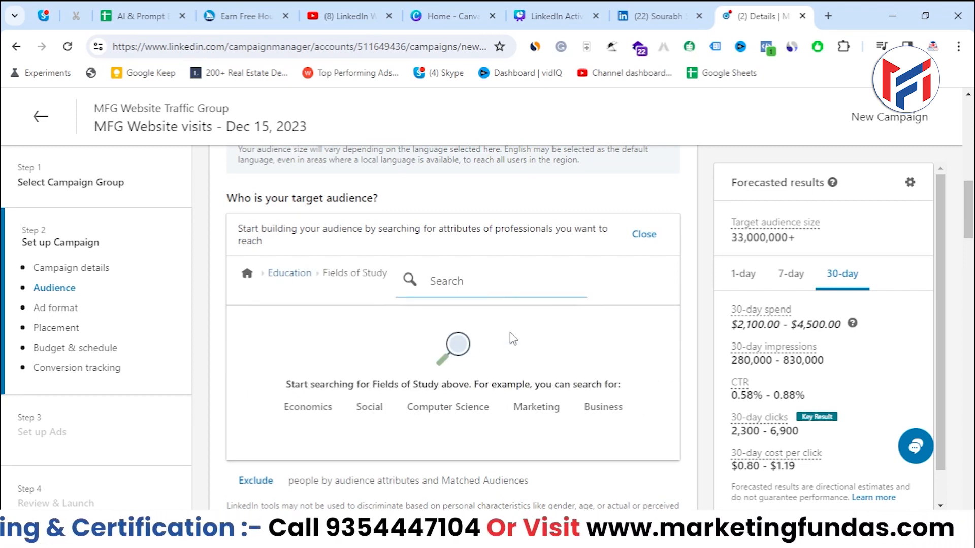
- Try searching the fields of study for "digital ma", and clear the search
type("di")
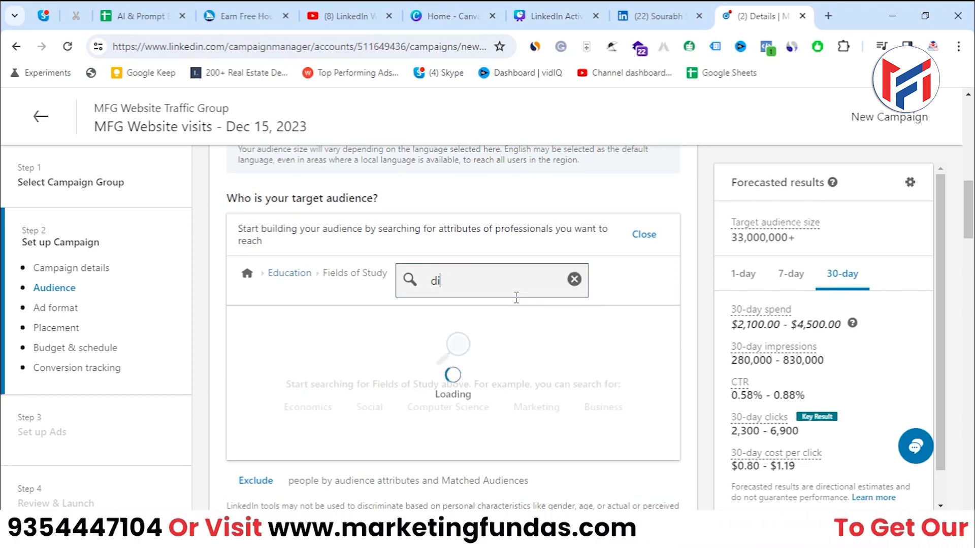
type("gital")
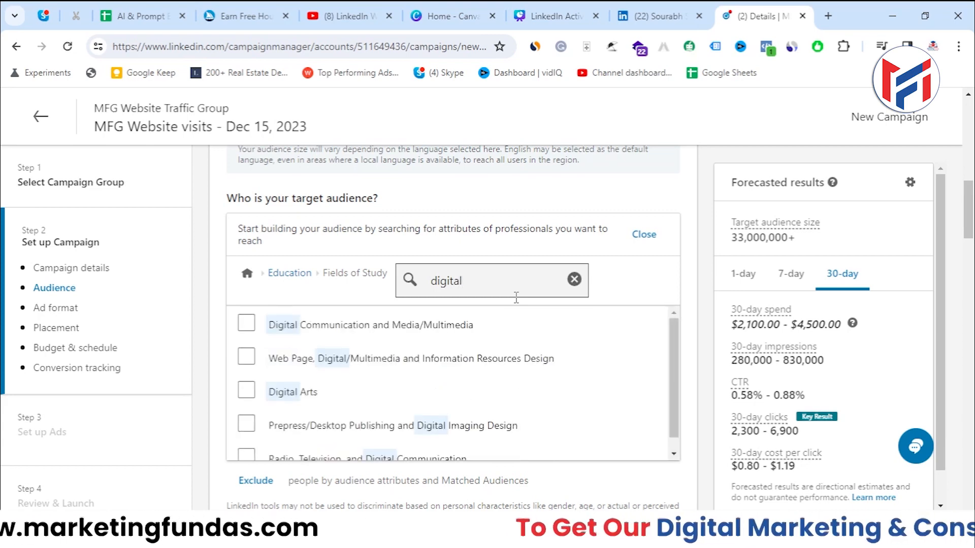
type(" ma")
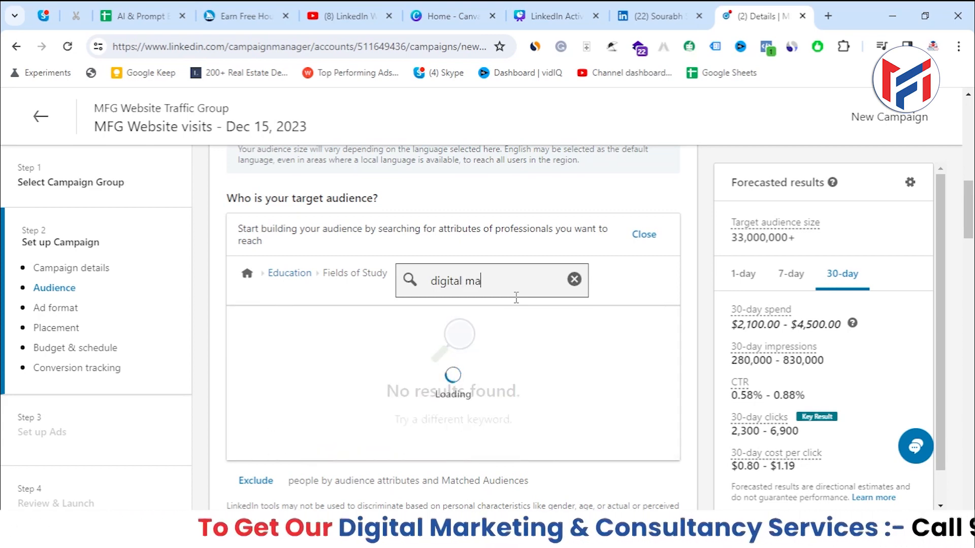
key("BackSpace")
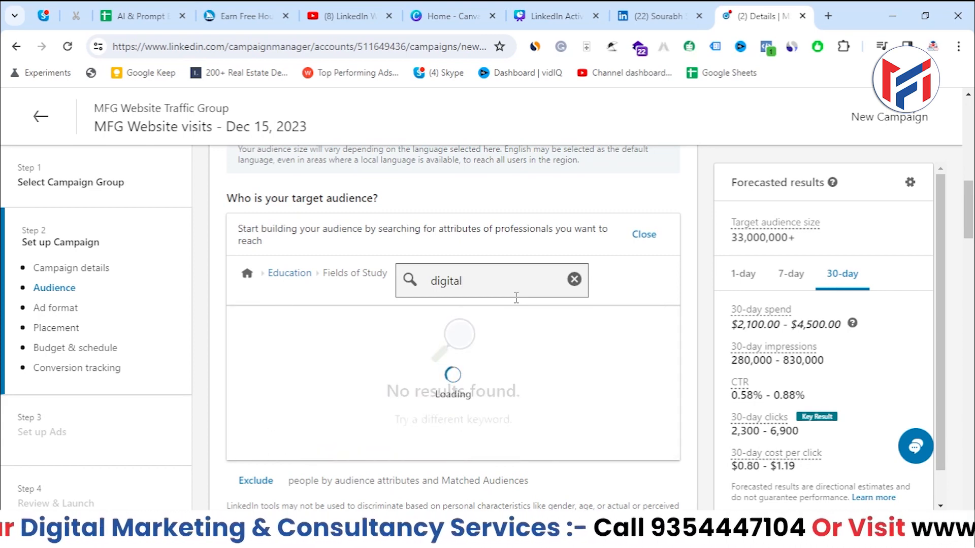
key("BackSpace")
key("BackSpace")
key("BackSpace")
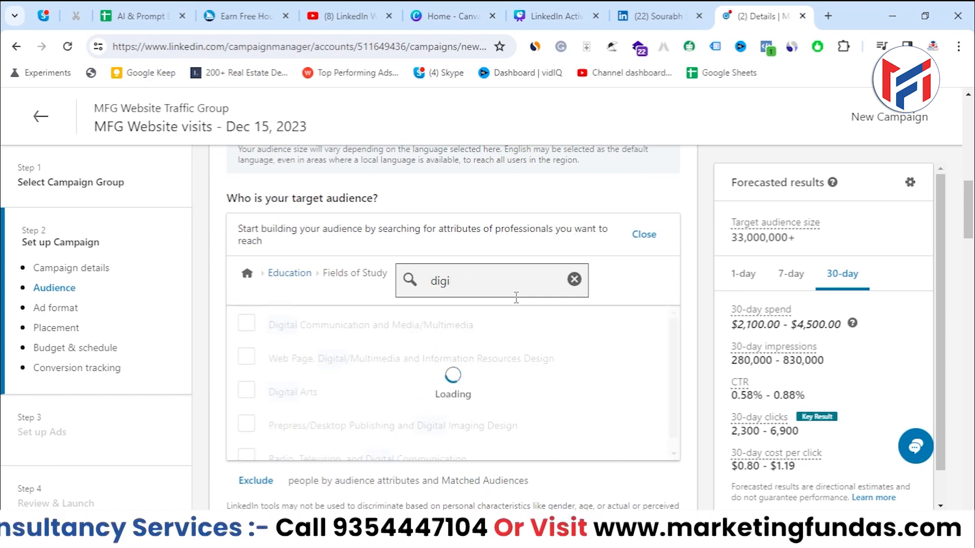
key("BackSpace")
- Search the fields of study for "marketing" and add Marketing to the target audience
type("mar")
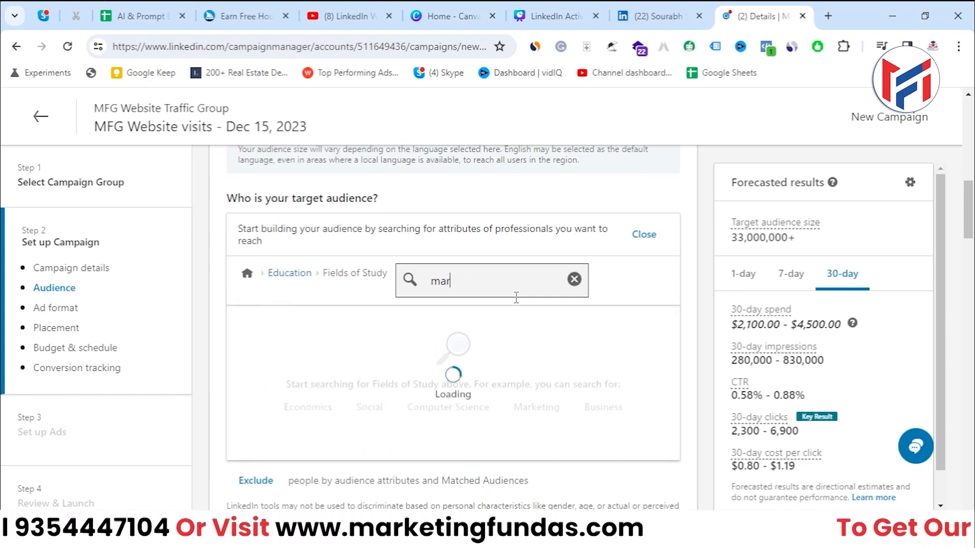
type("keting")
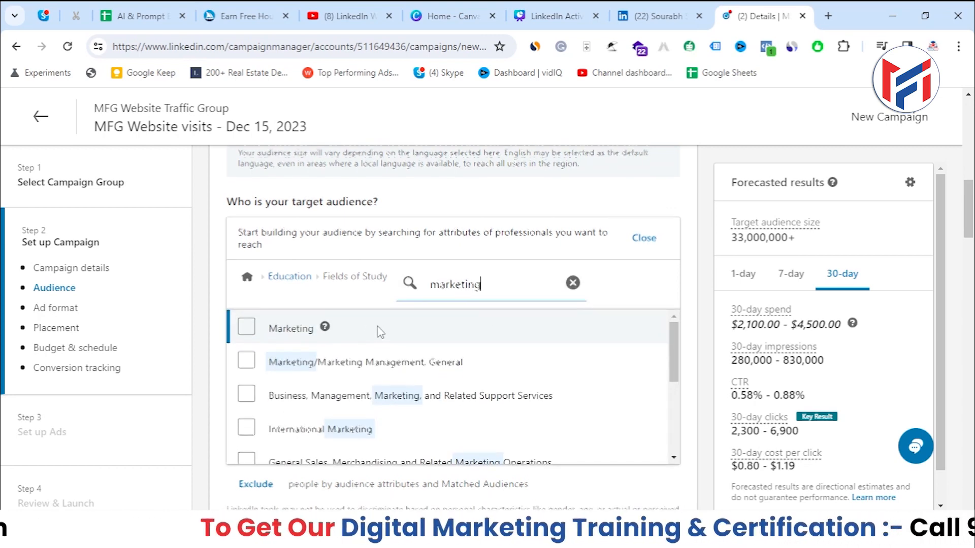
scroll(377, 331, "down", 1)
scroll(378, 333, "down", 3)
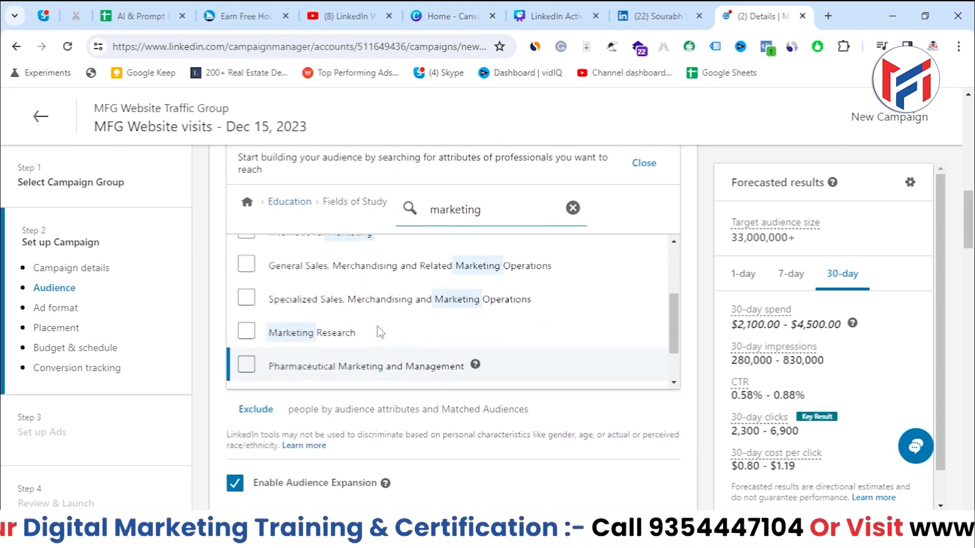
scroll(378, 333, "up", 3)
left_click(247, 251)
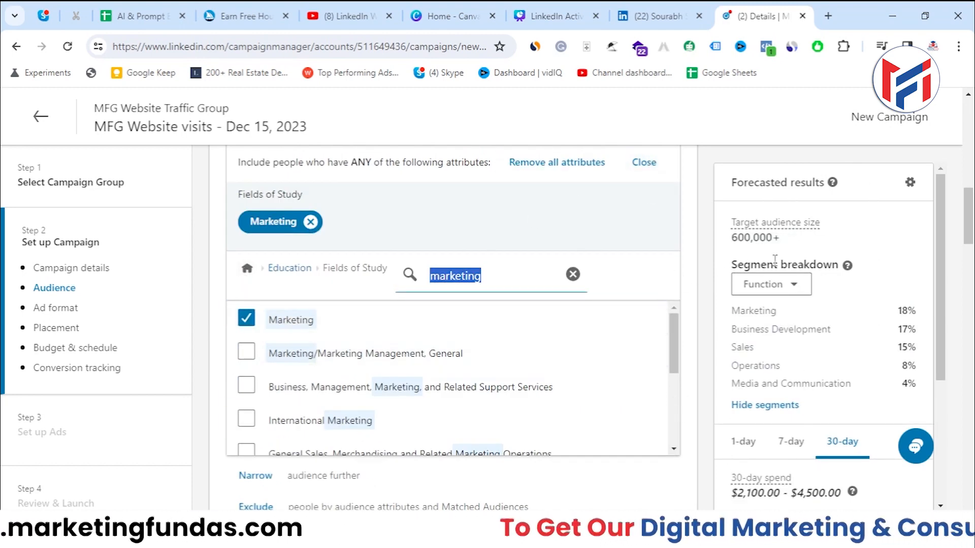
- Add Marketing/Marketing Management, General; Business, Management, Marketing, and Related Support Services; International Marketing; and Business and Personal/Financial Services Marketing Operations to the fields of study
left_click(246, 352)
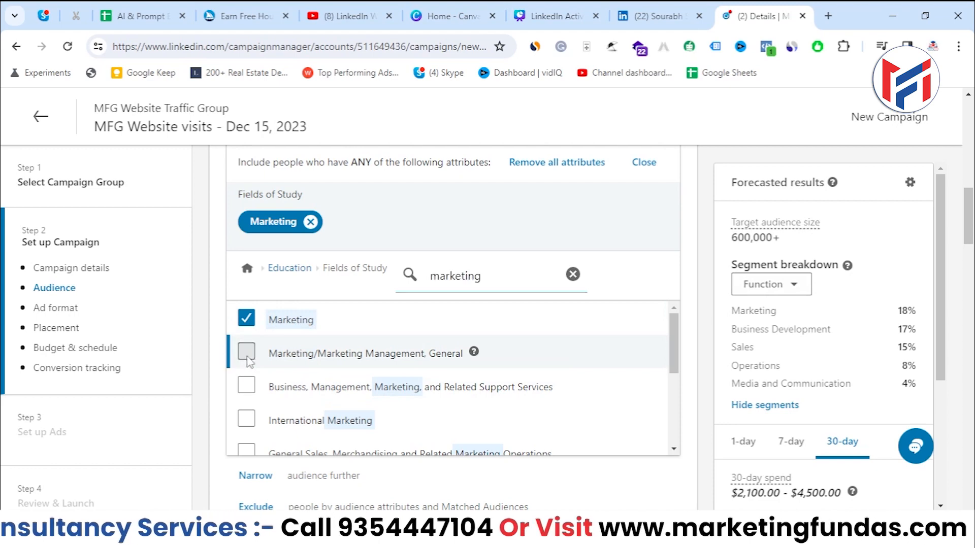
left_click(245, 386)
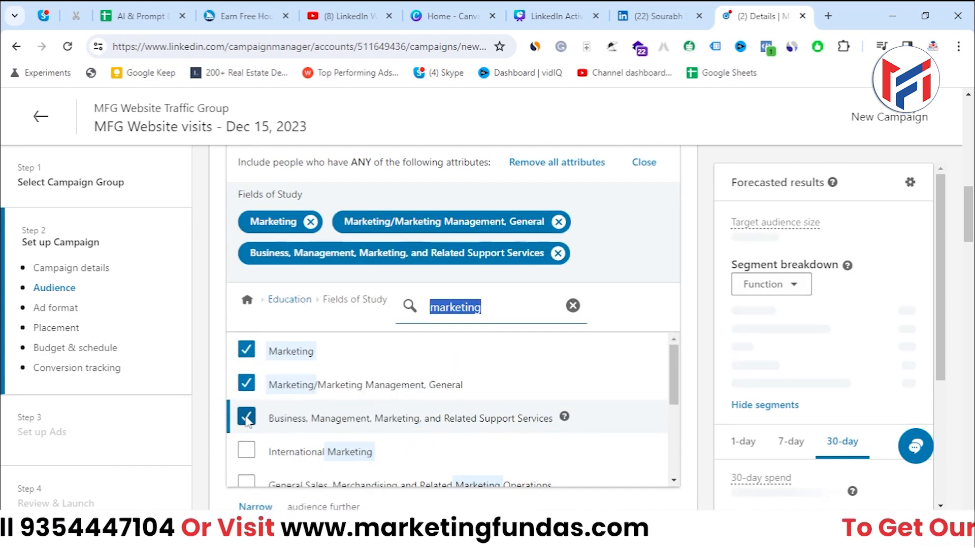
left_click(247, 450)
scroll(249, 447, "down", 2)
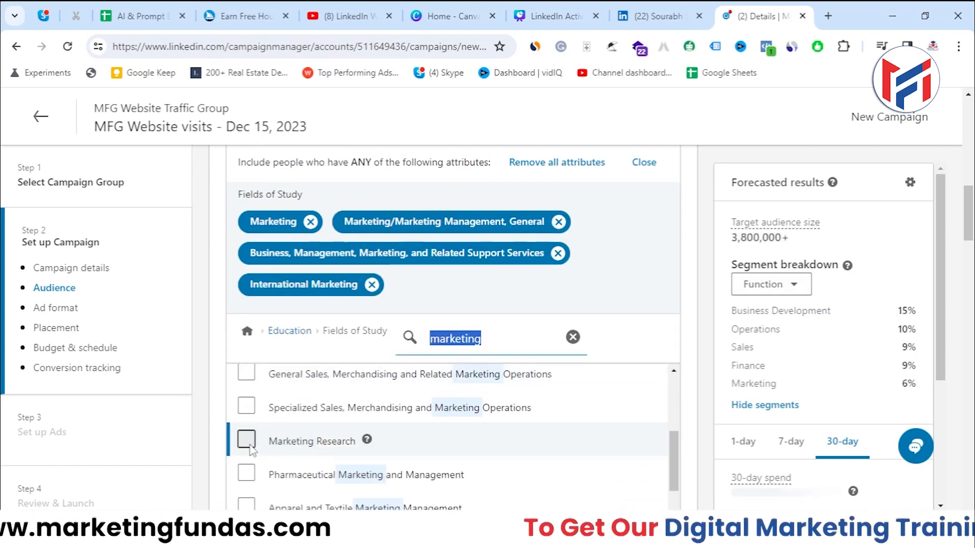
scroll(248, 444, "down", 1)
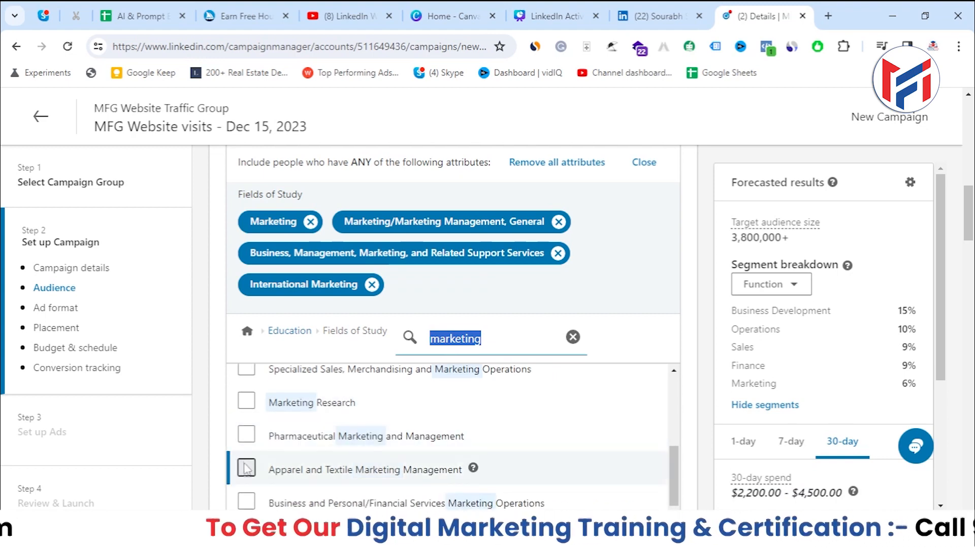
left_click(246, 503)
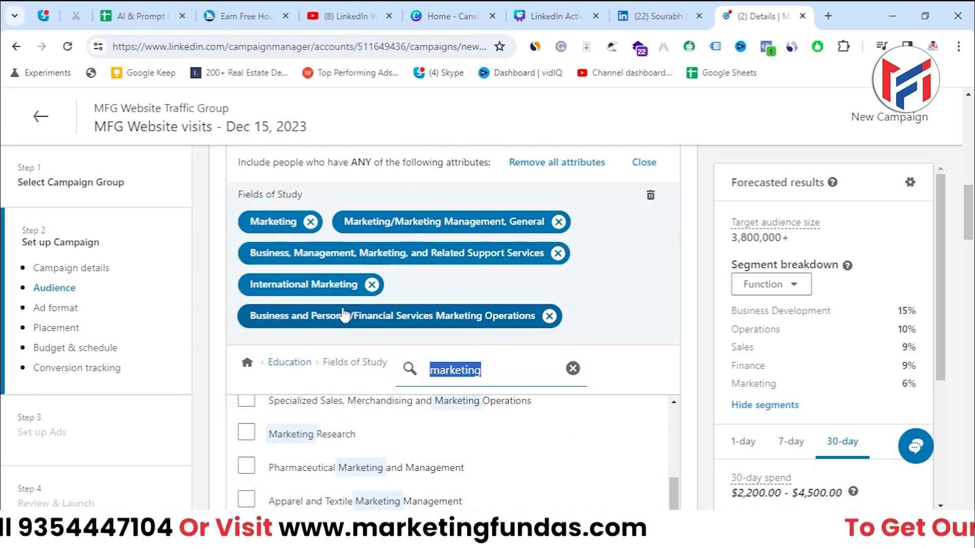
- Clear the "marketing" search and review the list of selected fields of study
key("BackSpace")
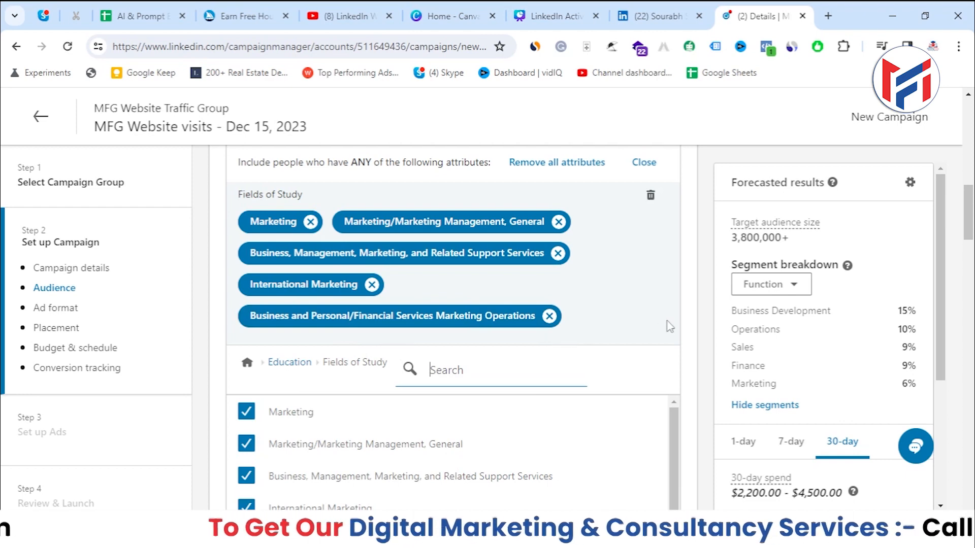
scroll(670, 326, "down", 4)
scroll(252, 219, "up", 3)
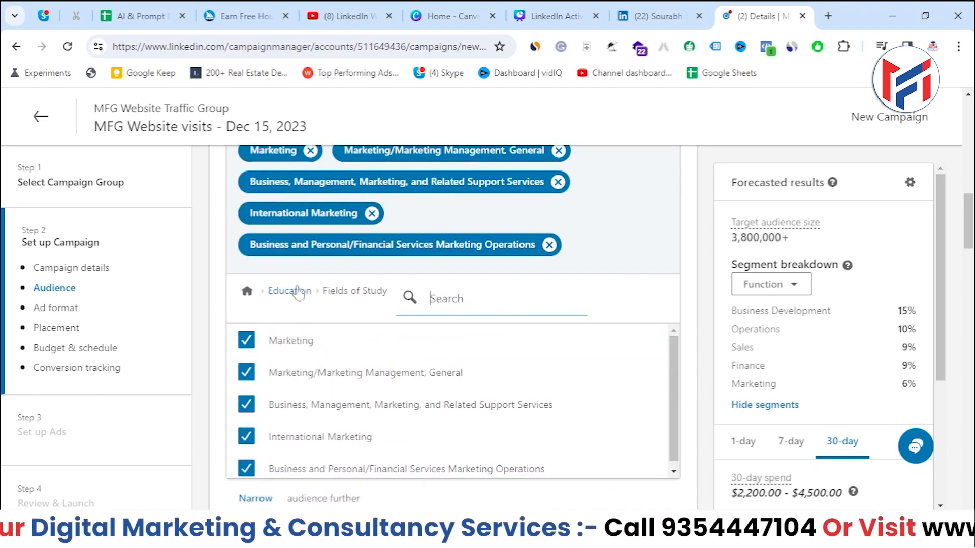
- Return to the top-level audience attribute categories, and review the campaign's schedule and spending information
left_click(247, 292)
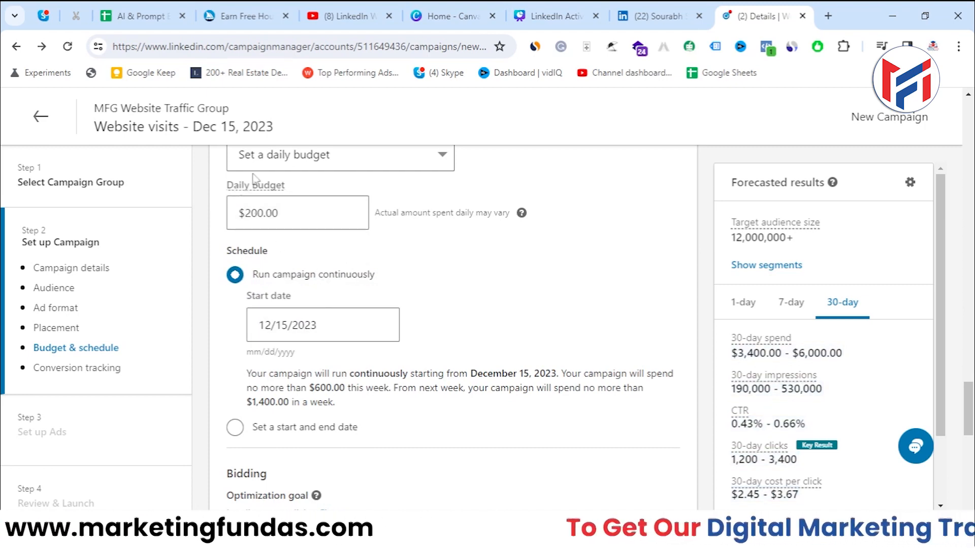
scroll(218, 356, "down", 1)
left_click_drag(252, 303, 502, 303)
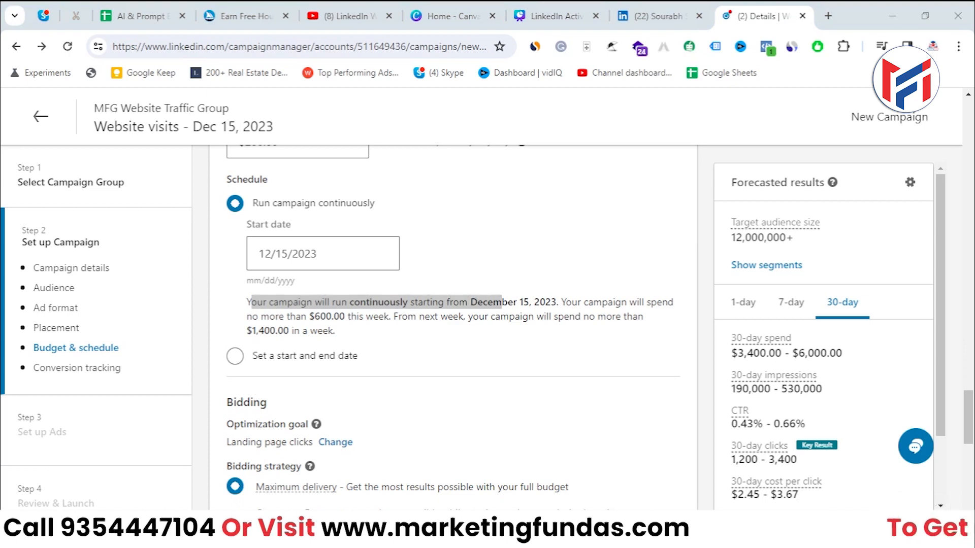
left_click(914, 532)
left_click(640, 231)
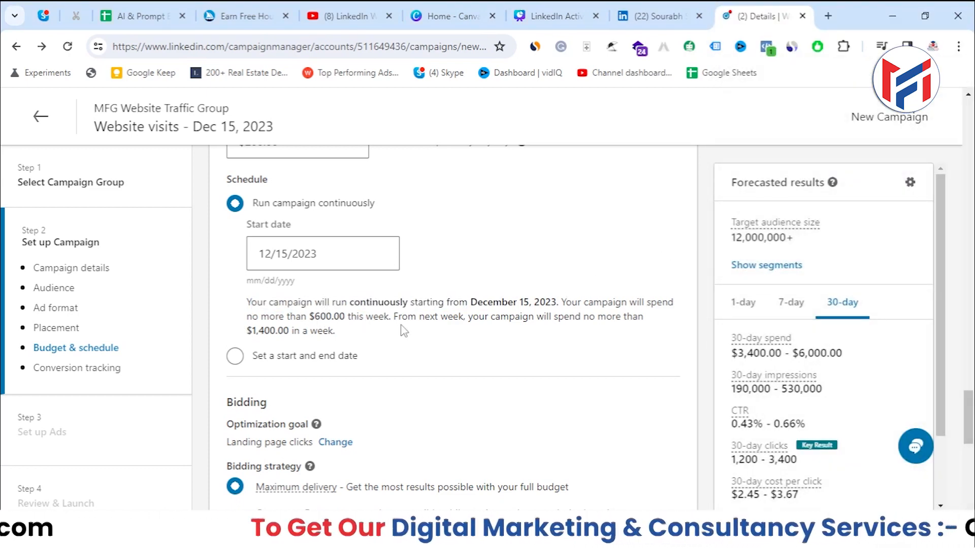
scroll(477, 336, "down", 1)
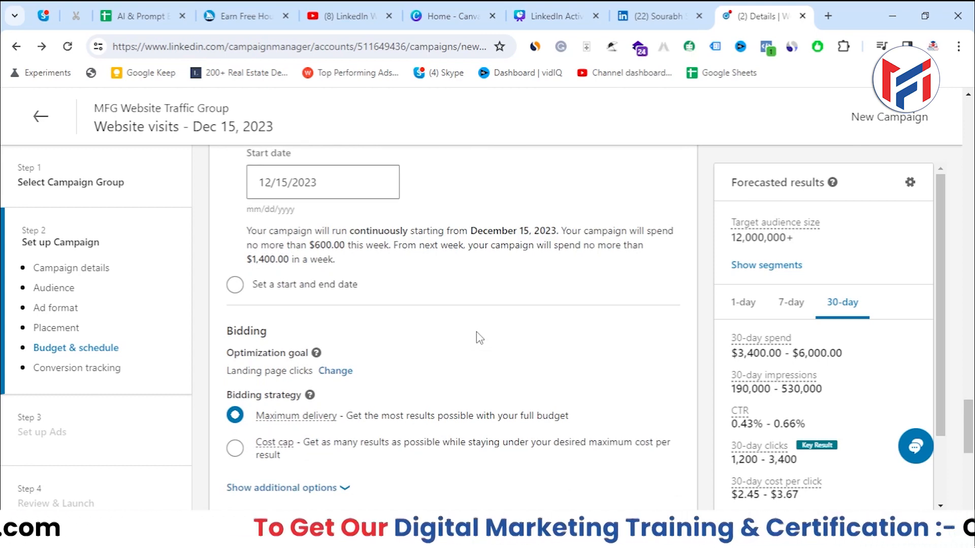
scroll(477, 331, "up", 1)
scroll(295, 356, "down", 1)
scroll(295, 388, "down", 1)
- Choose Landing page clicks as the optimization goal, and show the additional bidding strategy options
left_click_drag(226, 259, 268, 262)
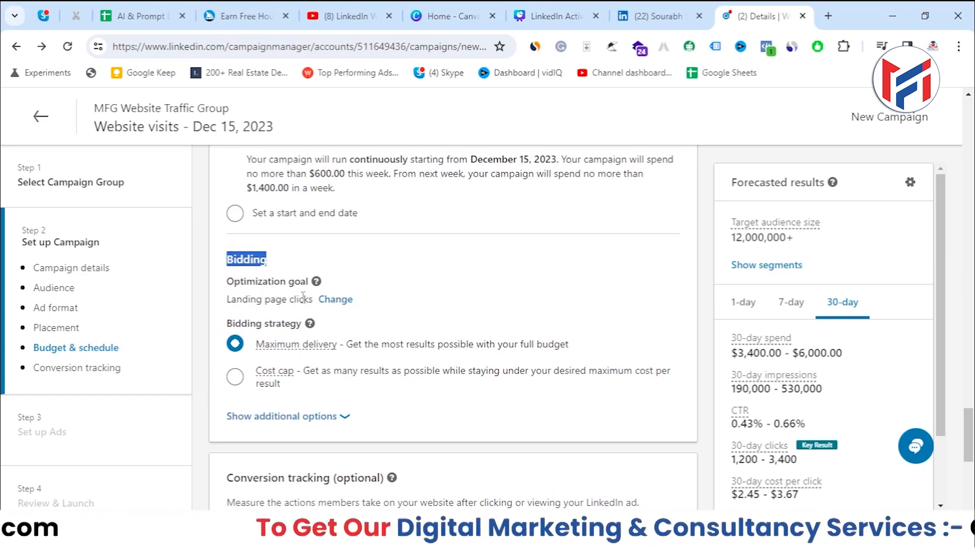
left_click_drag(227, 300, 261, 300)
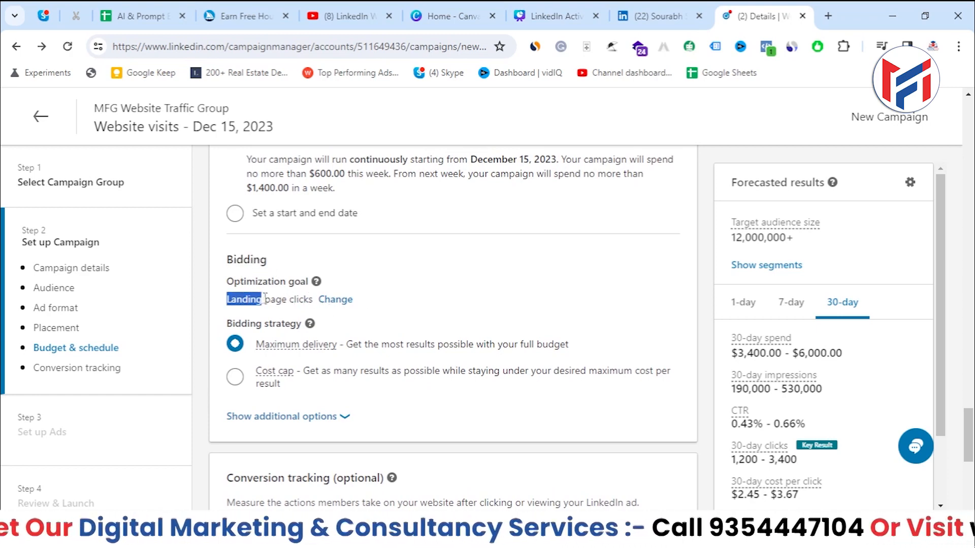
left_click(333, 300)
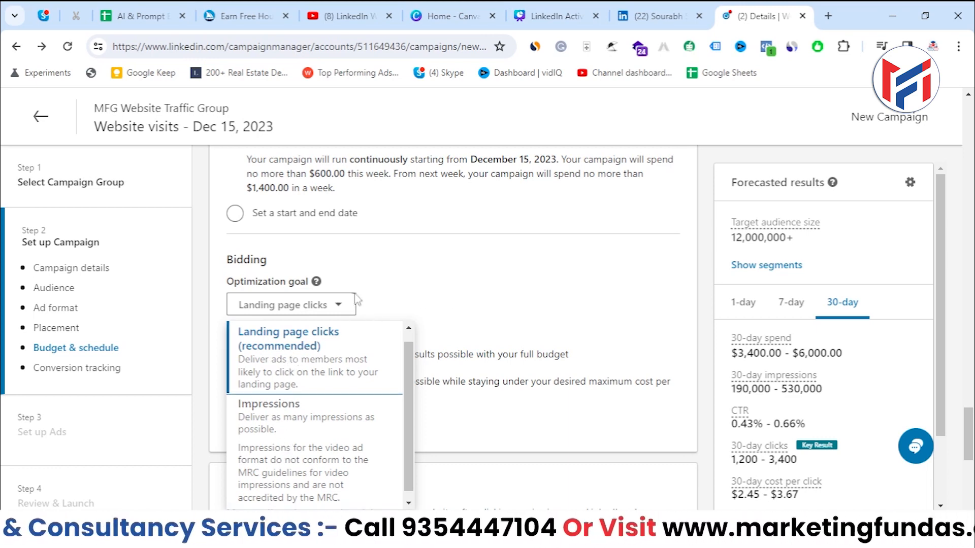
left_click(314, 345)
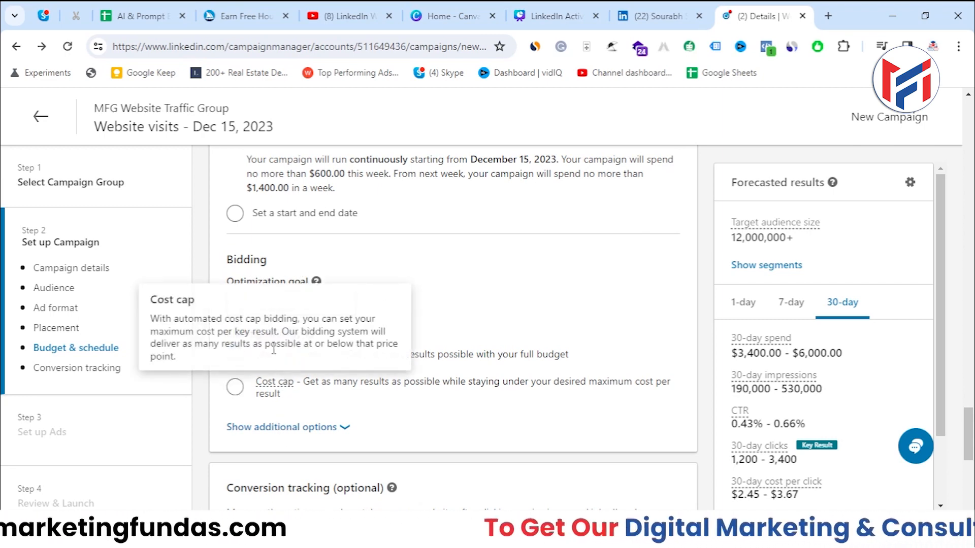
left_click(267, 438)
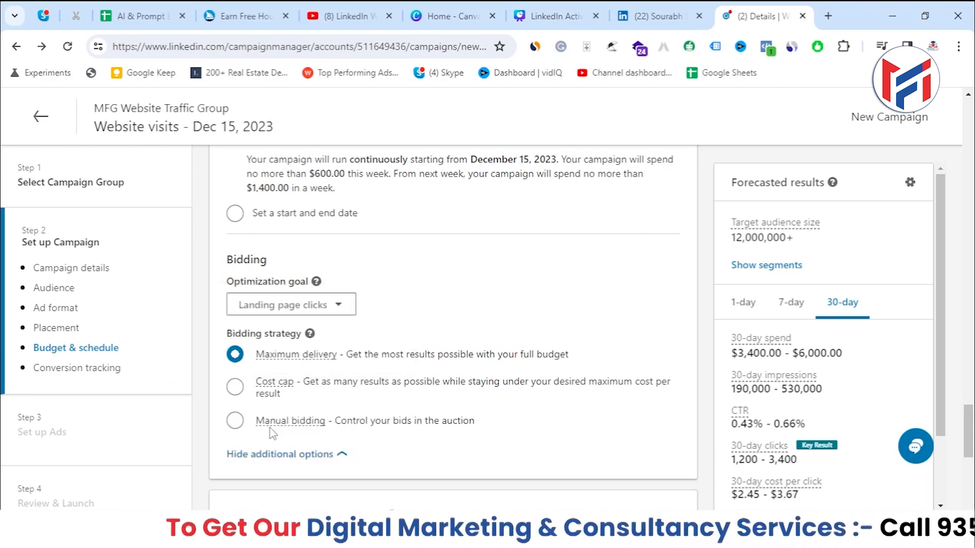
mouse_move(303, 411)
mouse_move(306, 364)
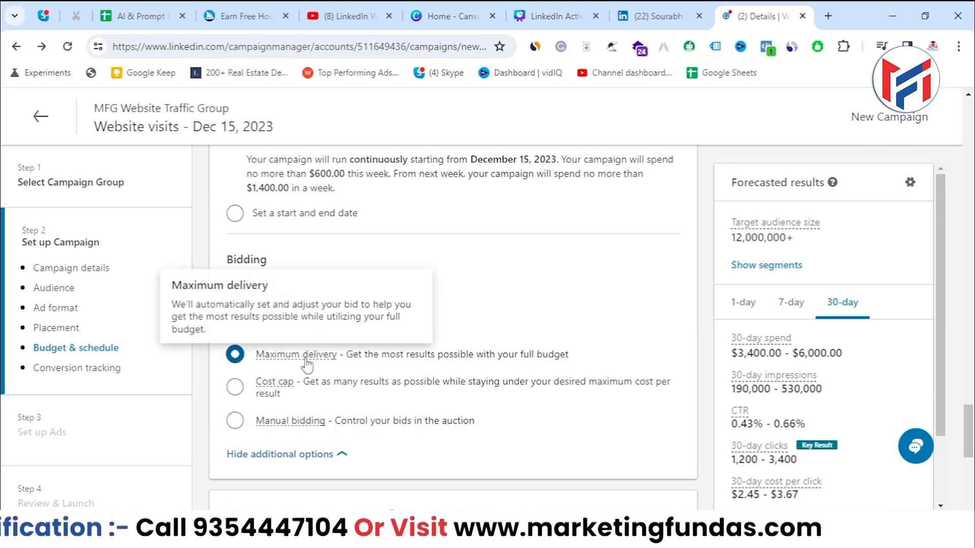
- Try the Cost cap bidding strategy with a cap of $3.00 per landing page click
left_click(235, 387)
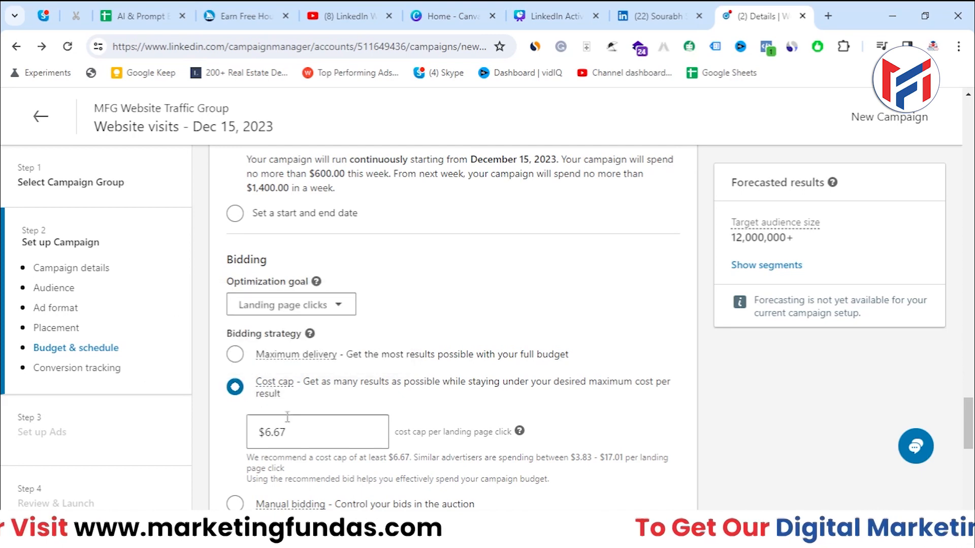
left_click_drag(320, 444, 243, 445)
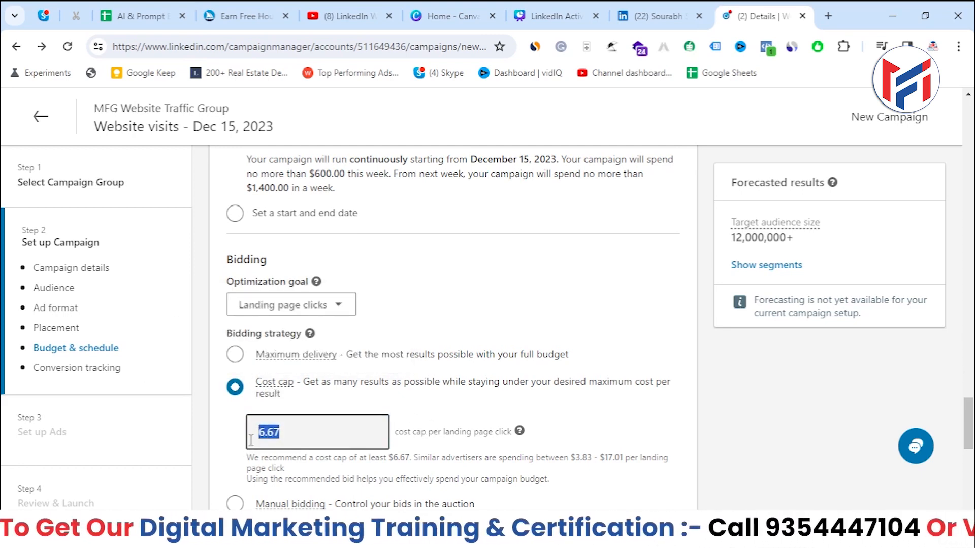
type("3")
left_click(234, 445)
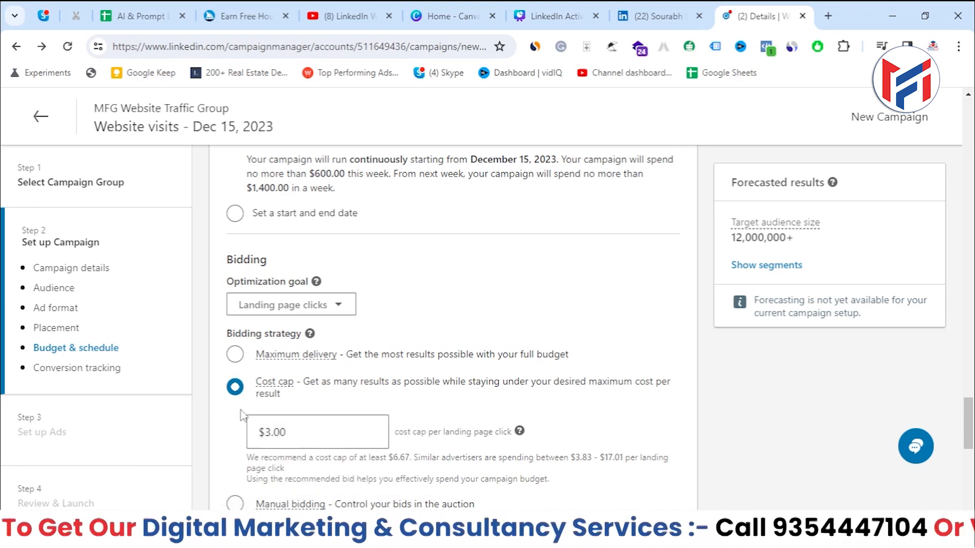
- Try entering 200 as the cost cap per landing page click, and clear the value
left_click(252, 436)
type("200")
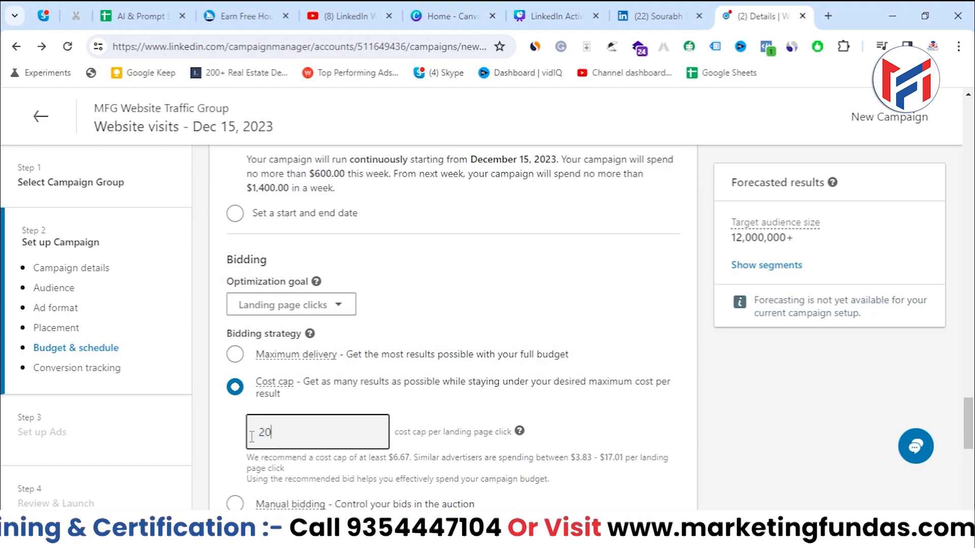
key("BackSpace")
key("BackSpace")
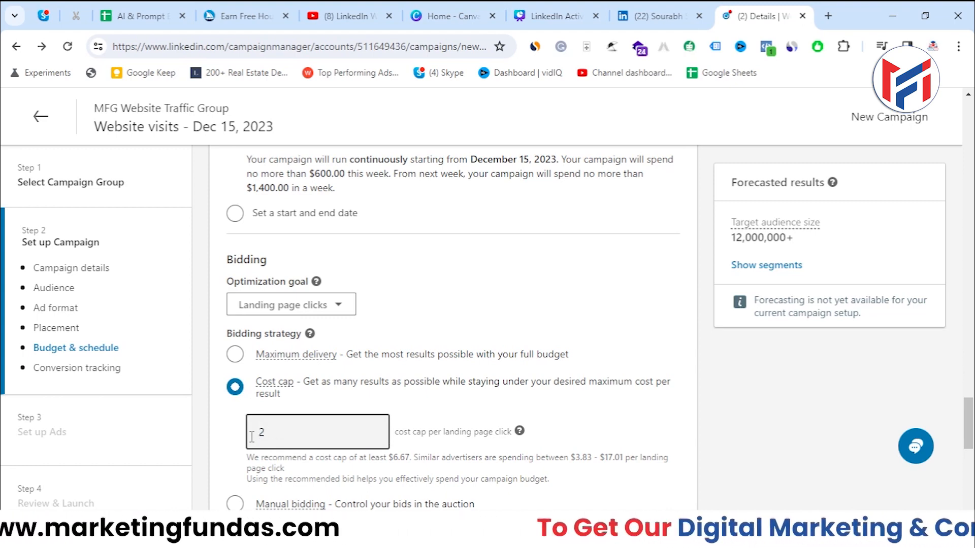
key("BackSpace")
mouse_move(271, 365)
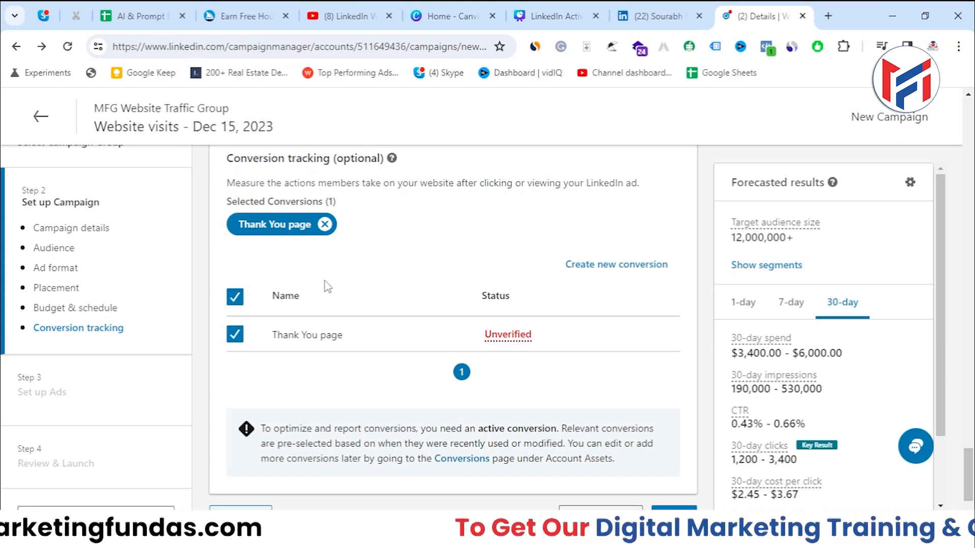
- Deselect the Thank You page conversion under conversion tracking, and continue to the ad setup
scroll(465, 250, "up", 2)
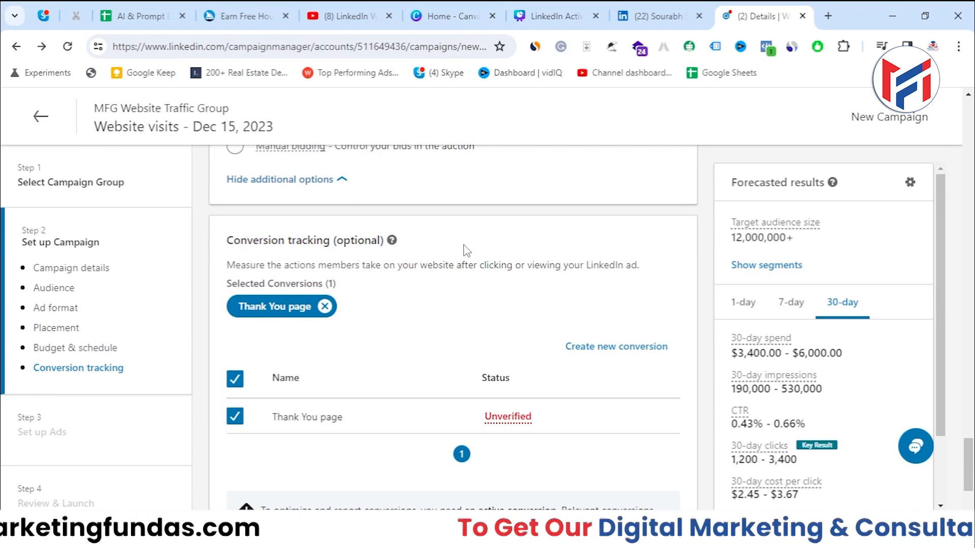
scroll(438, 303, "down", 1)
scroll(440, 304, "down", 2)
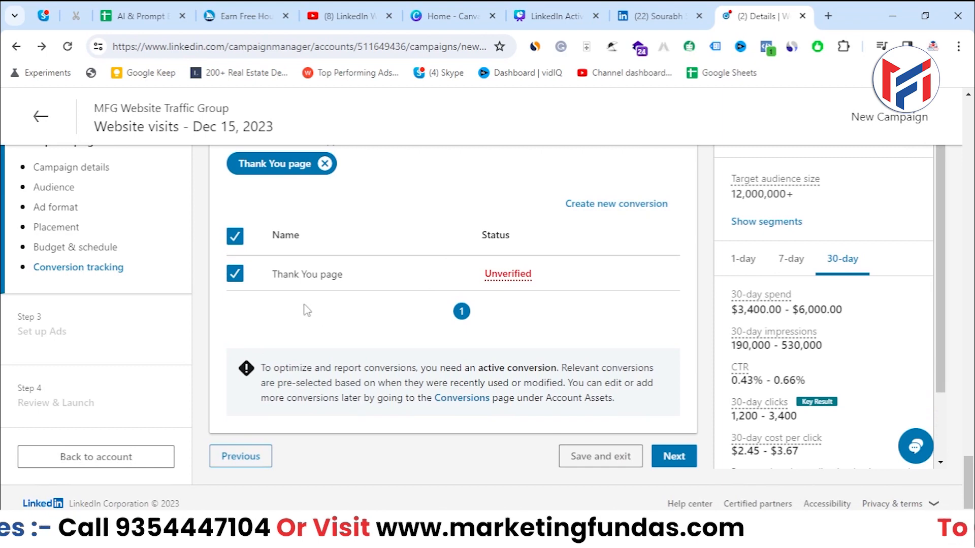
left_click(236, 275)
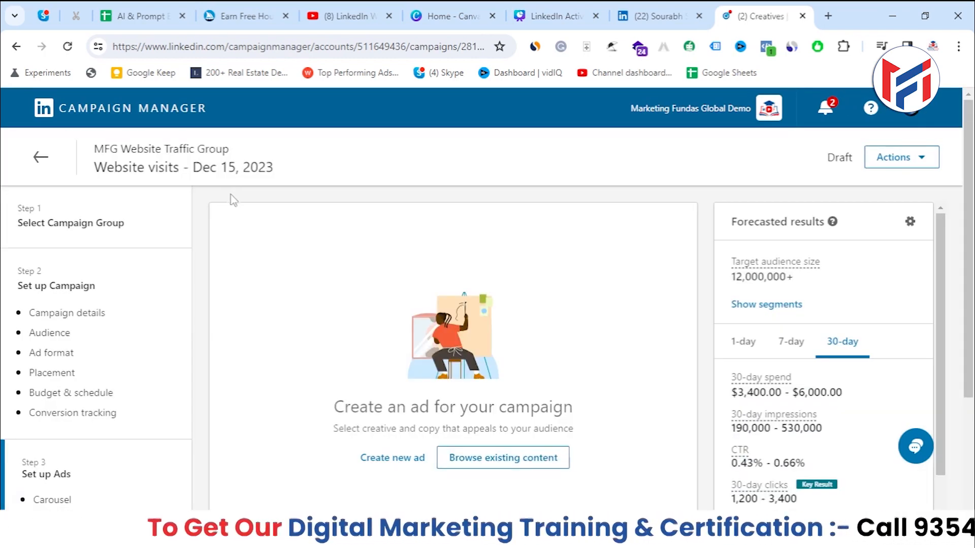
- Browse the existing ads in the content library, and return to the ad setup
scroll(432, 347, "down", 1)
scroll(431, 347, "down", 1)
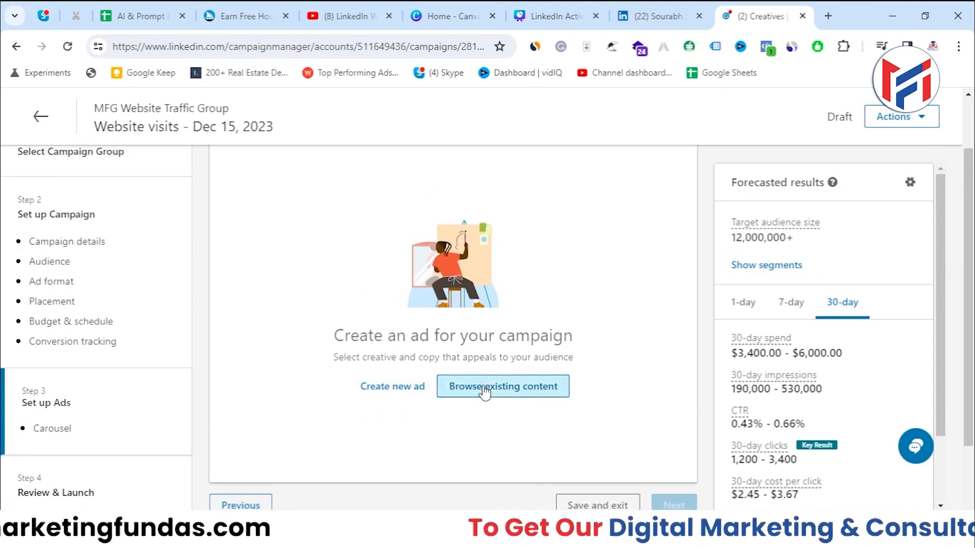
left_click(477, 388)
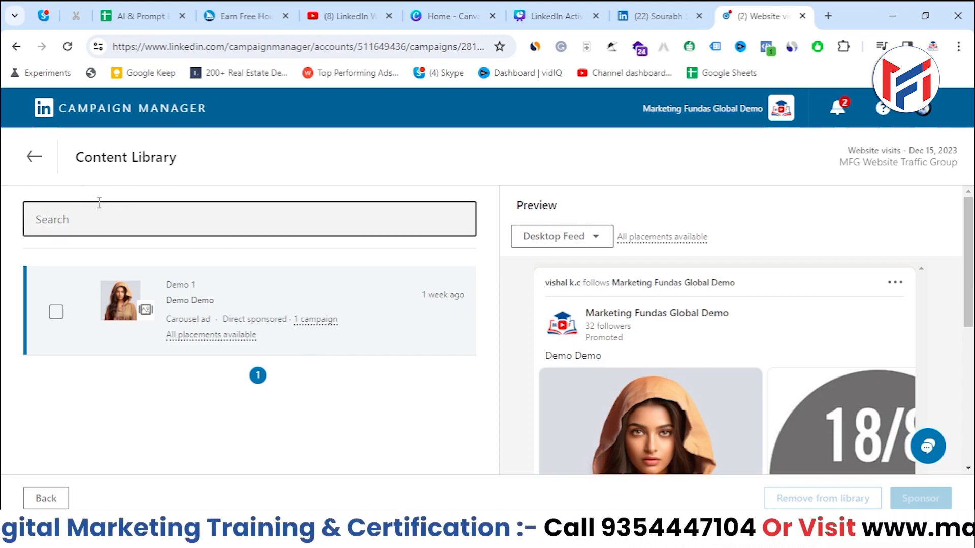
left_click(40, 166)
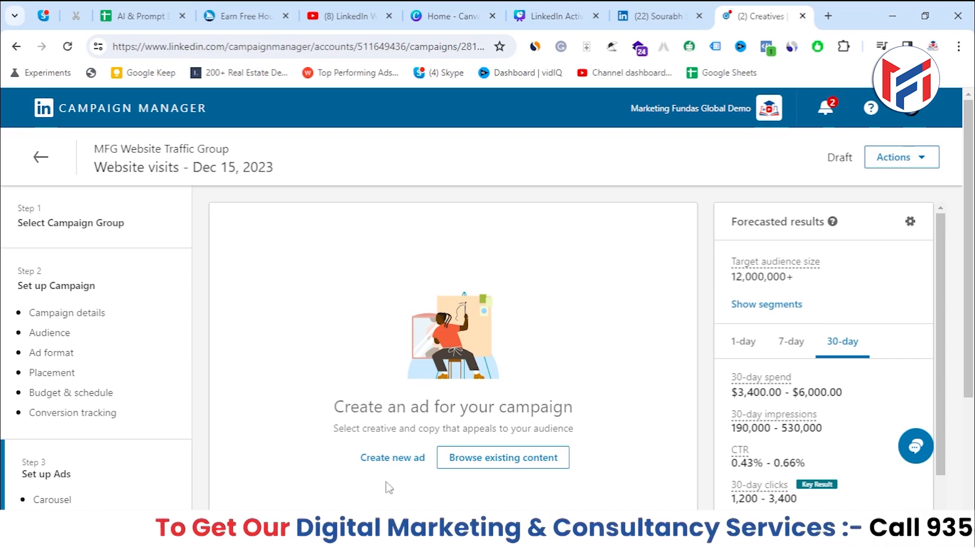
- Create a new carousel ad for the campaign and name it "MFG Website visit Carousel ad"
left_click(392, 459)
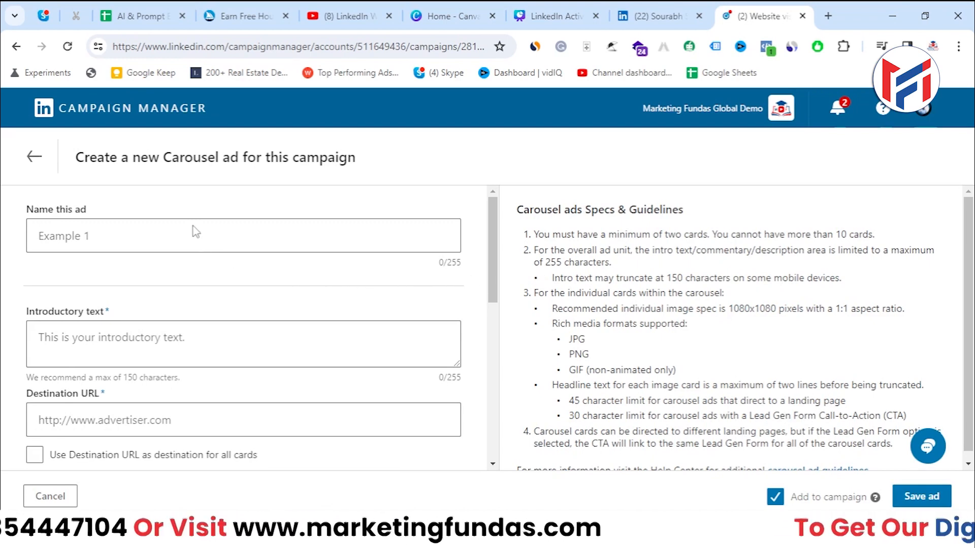
scroll(196, 233, "down", 3)
scroll(228, 253, "up", 3)
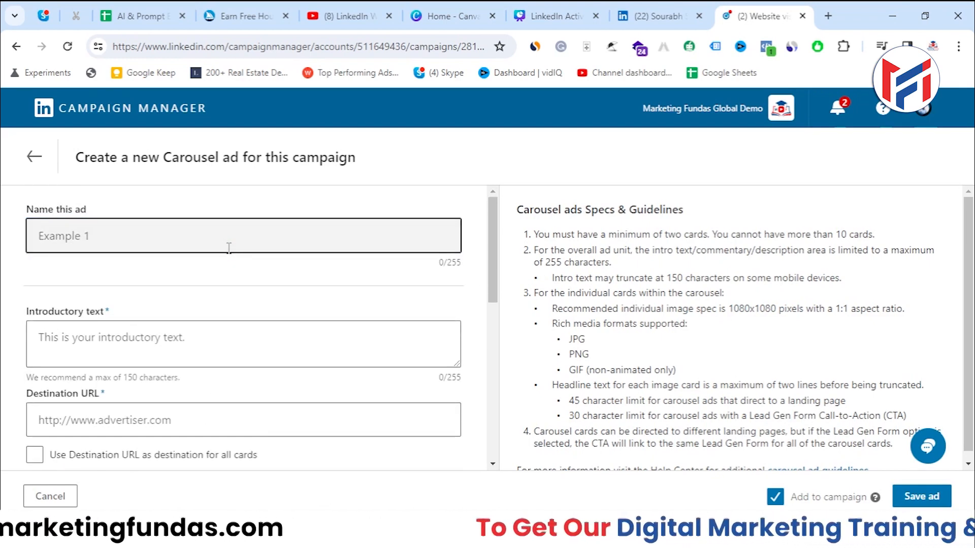
left_click(229, 248)
type("MFG Website visit Car")
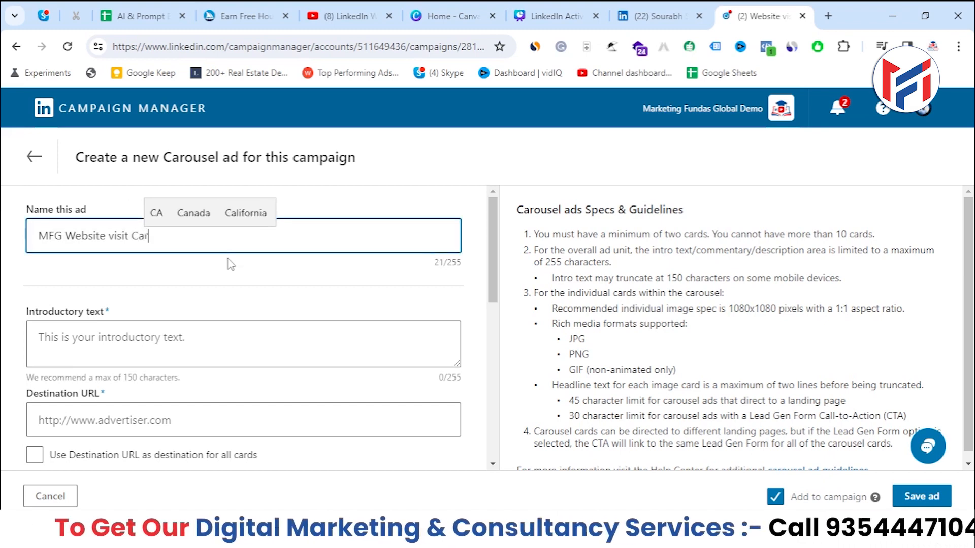
type("ou")
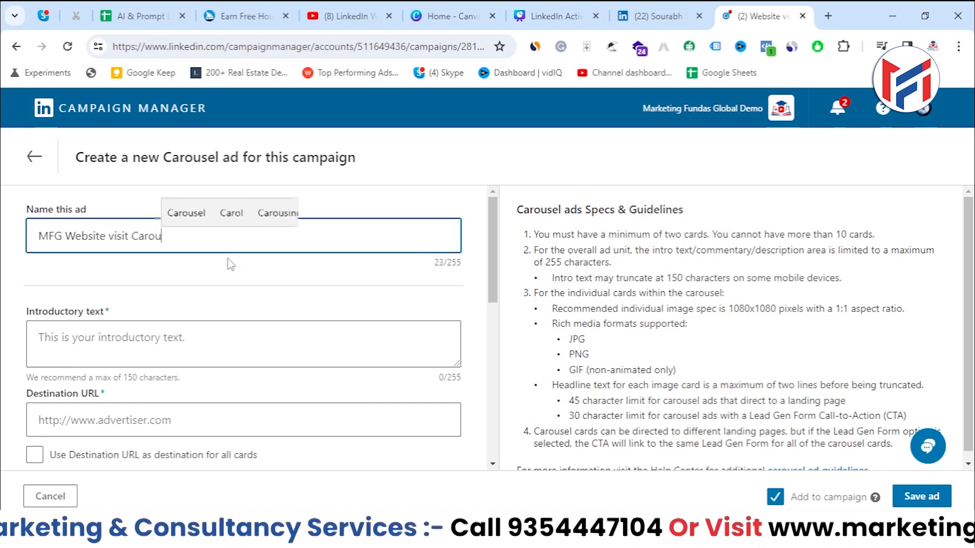
type("sel ad")
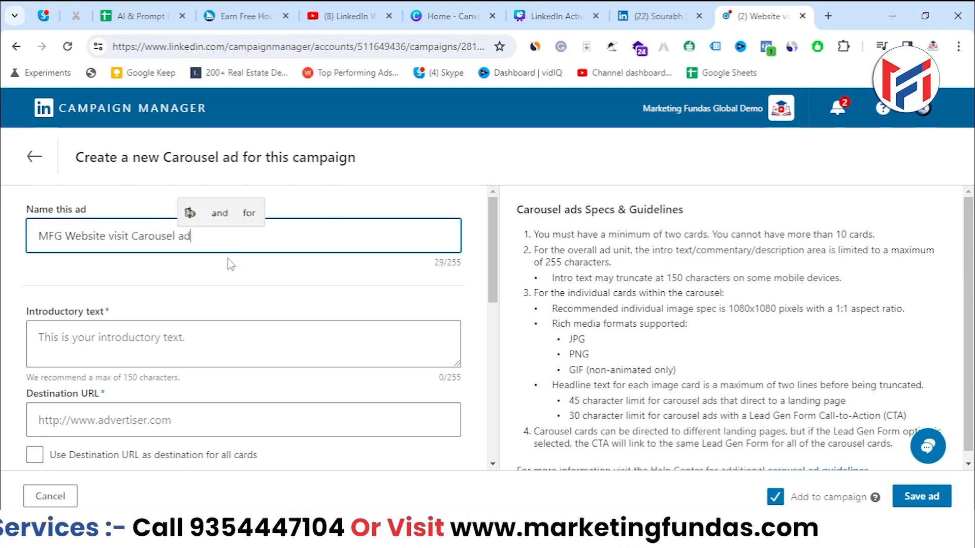
left_click(101, 288)
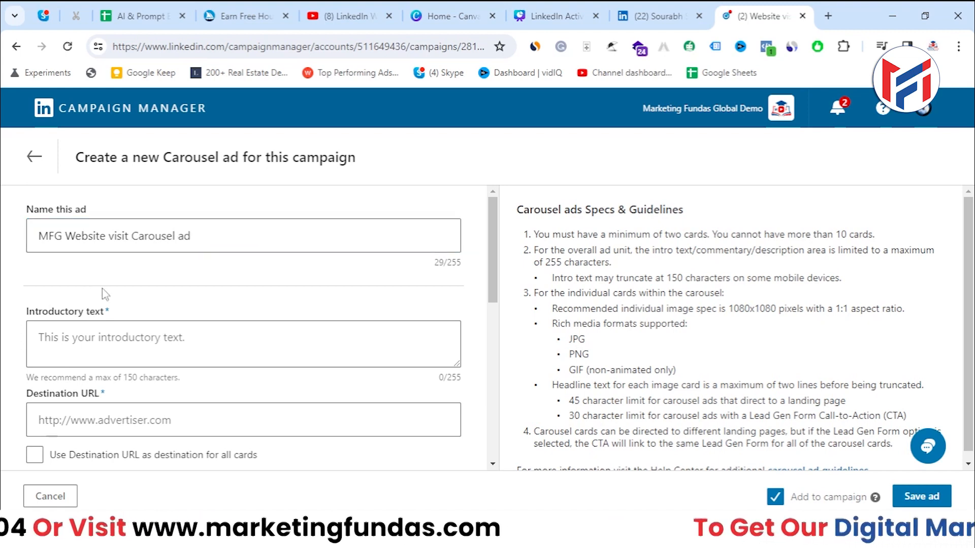
- Review the carousel ad guidelines for recommended image size and supported media formats
left_click(132, 345)
scroll(132, 347, "down", 1)
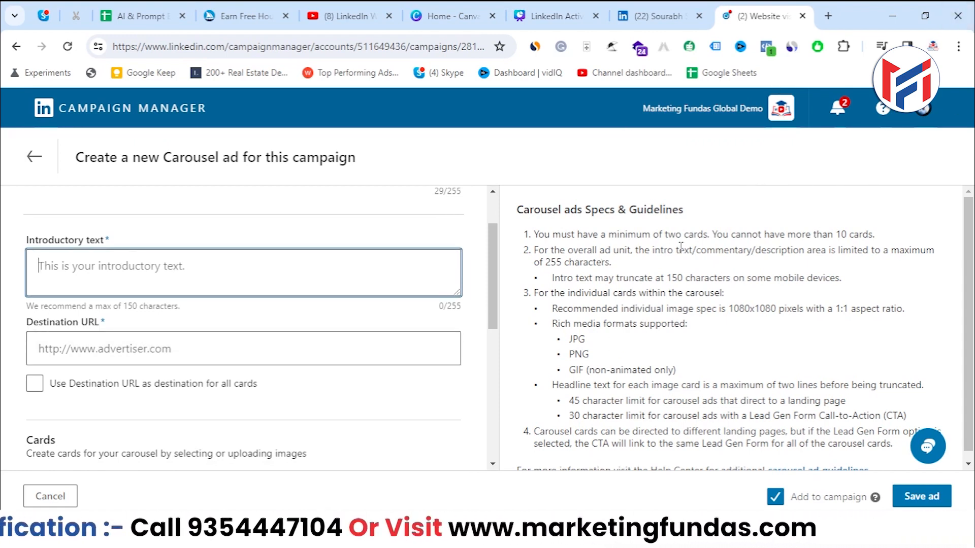
left_click_drag(727, 309, 856, 310)
left_click_drag(569, 344, 668, 370)
left_click(584, 345)
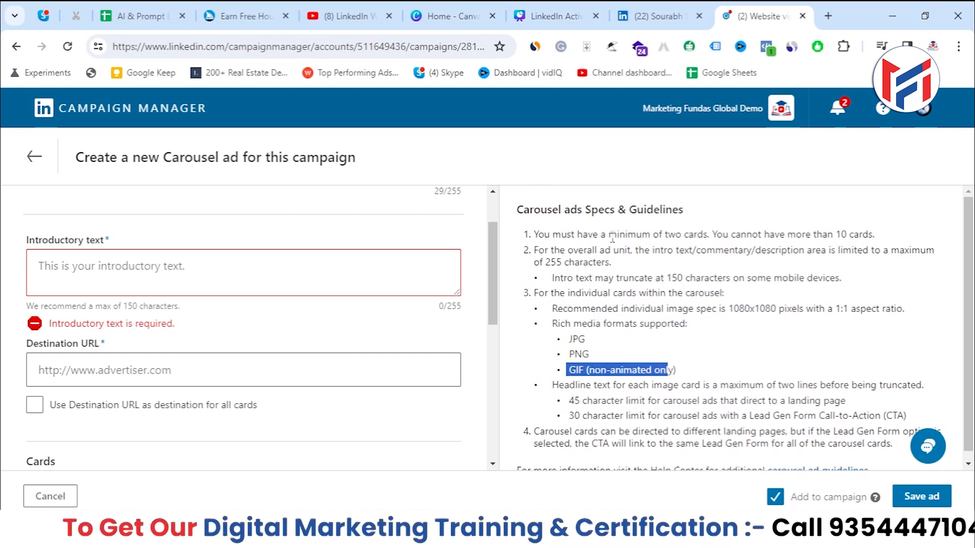
- Enter "Get 50% off on all advance digital marketing courses" as the carousel ad's introductory text
left_click(150, 278)
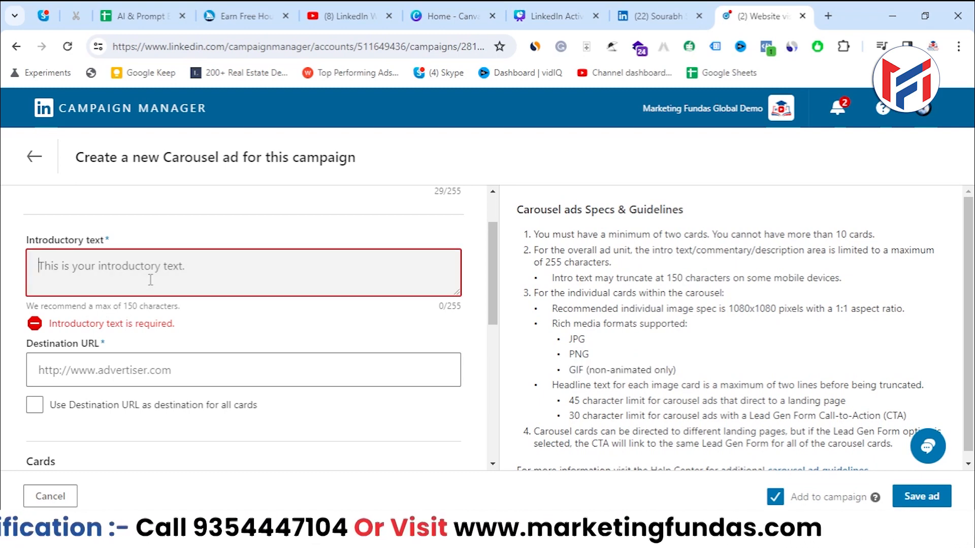
type("Get ")
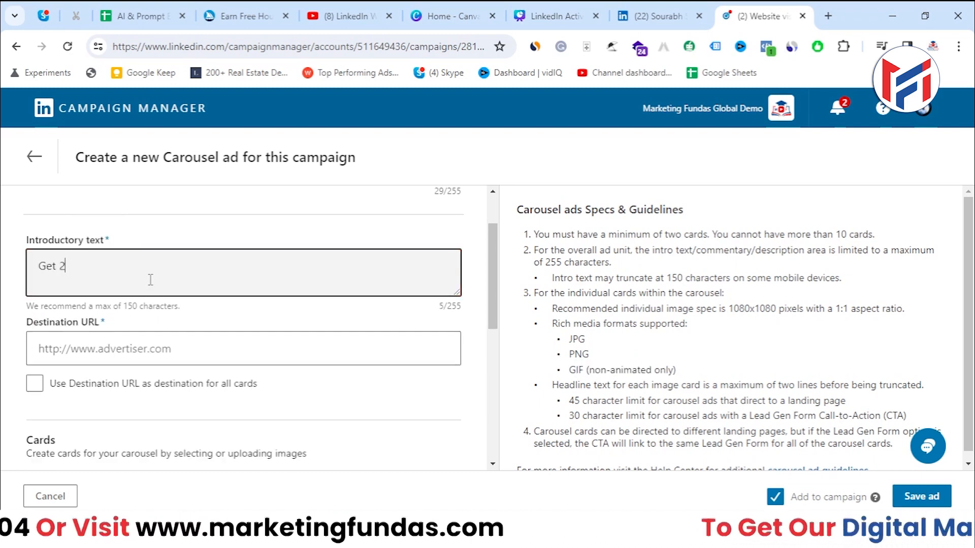
type("50% off ")
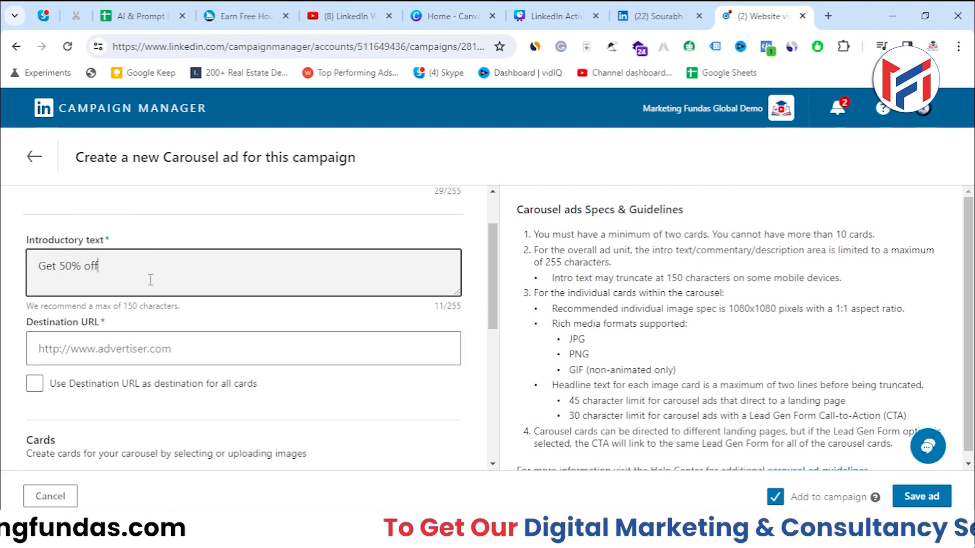
type("on all")
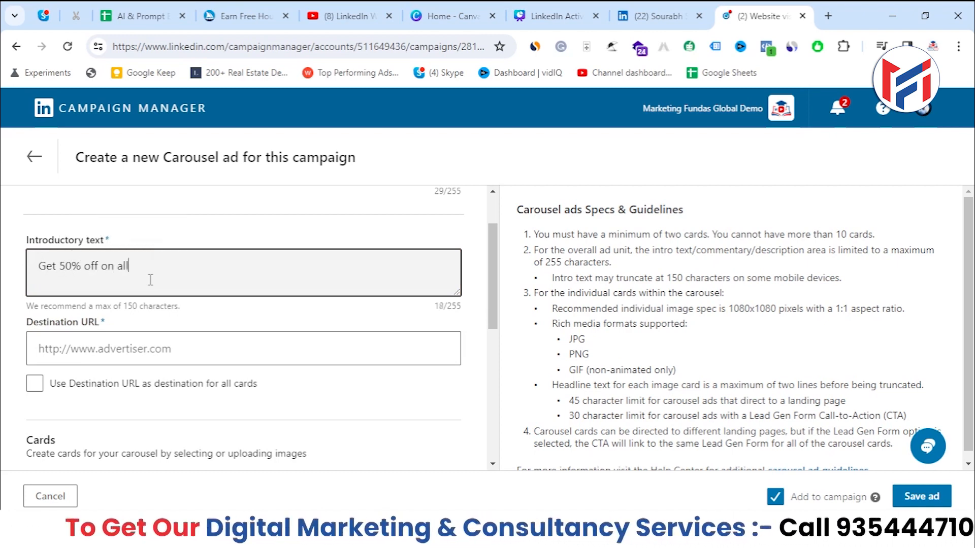
type(" advance digital marketing courses")
key("Tab")
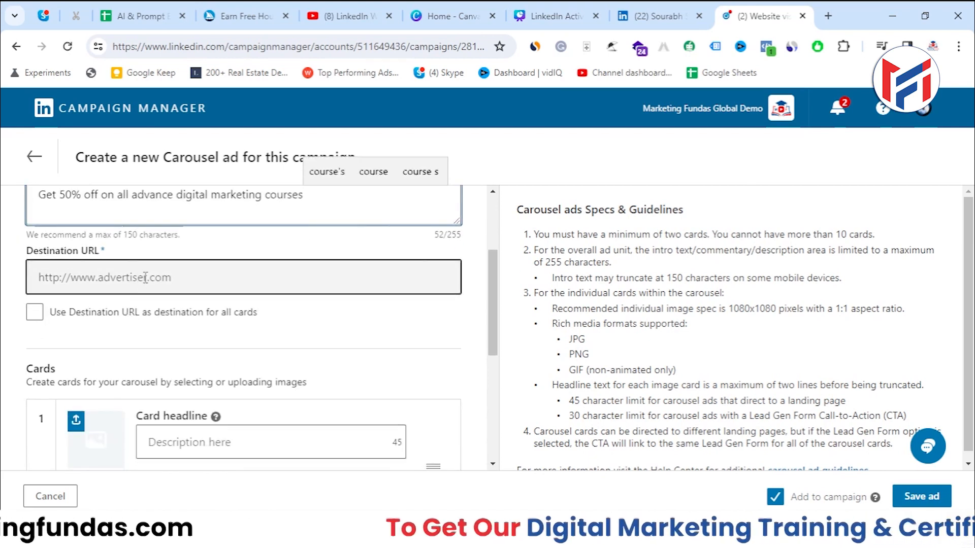
left_click(829, 17)
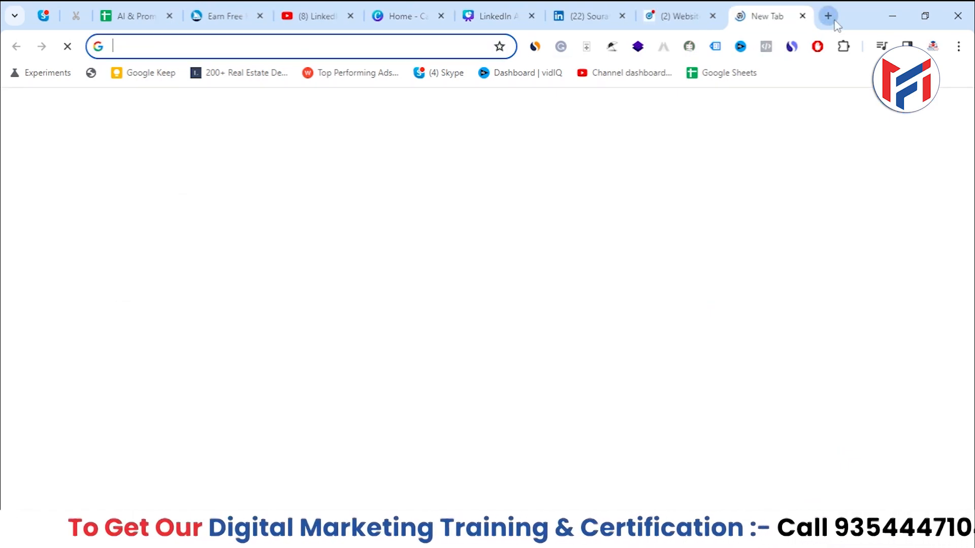
type("marketingfundas.com")
key("Return")
left_click(157, 46)
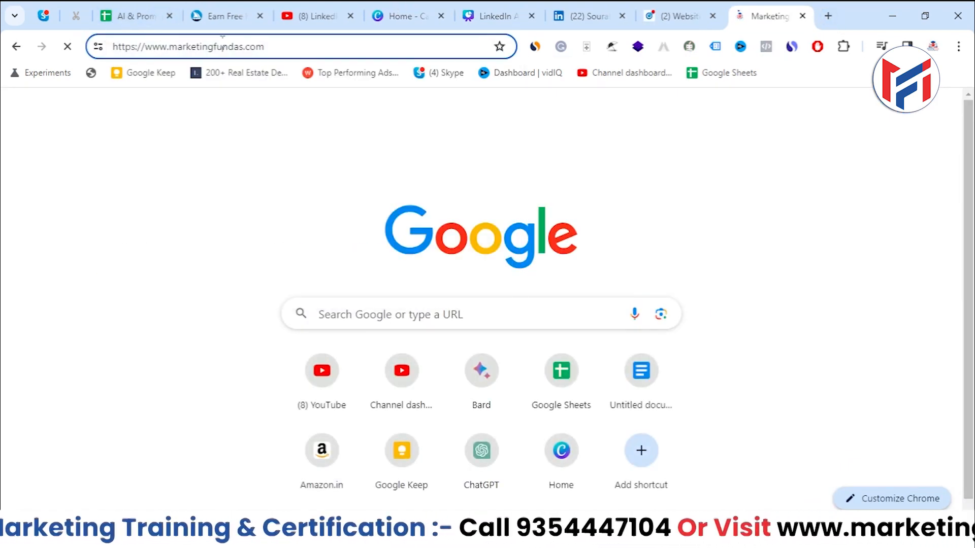
key("ctrl+shift+Tab")
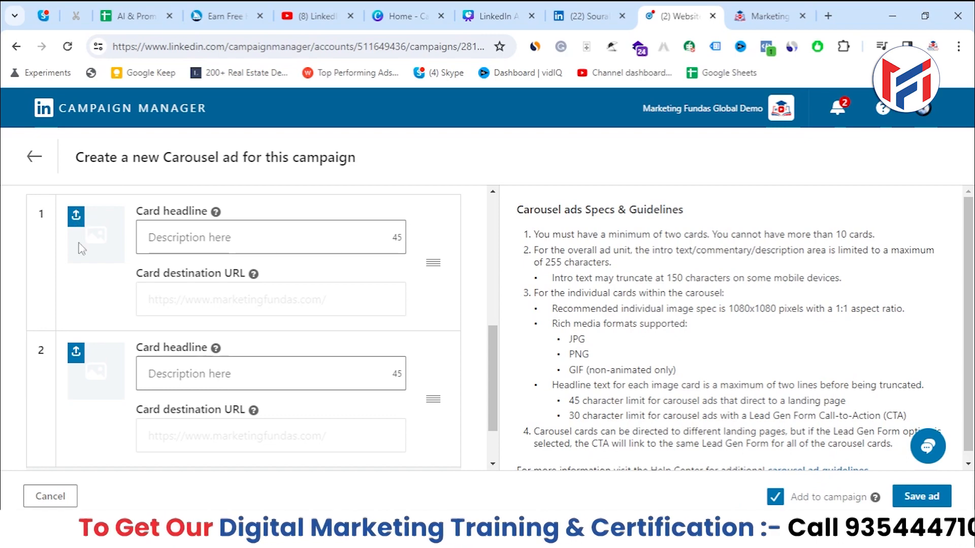
- Fill three carousel cards with the rose, green leaf and loudspeaker images, headlined "Rose", "Green Leaf" and "Loud Speaker"
left_click(75, 215)
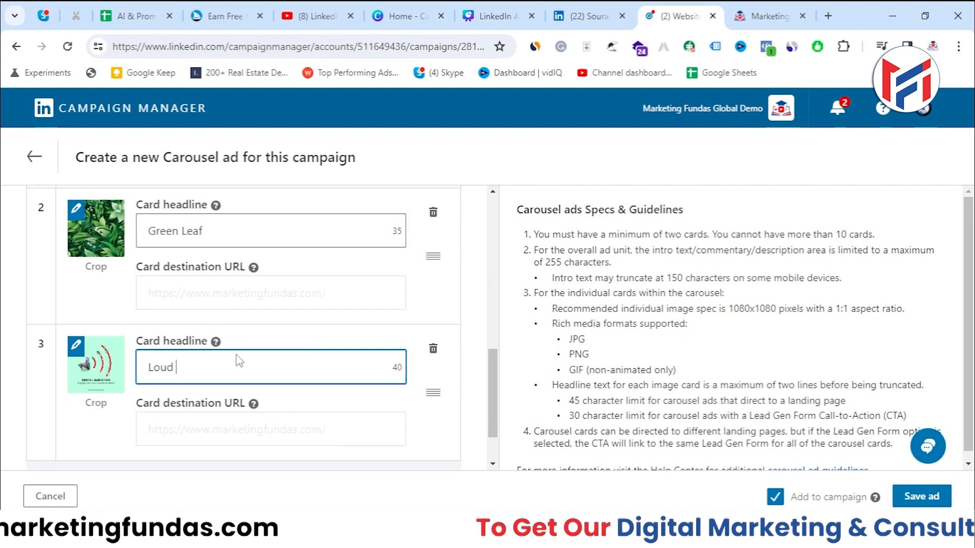
type("Spea")
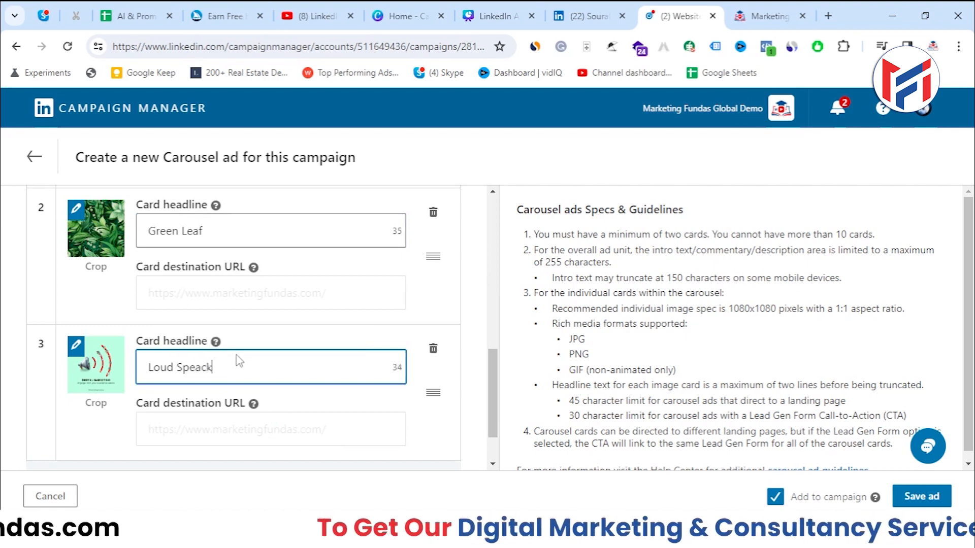
type("ker")
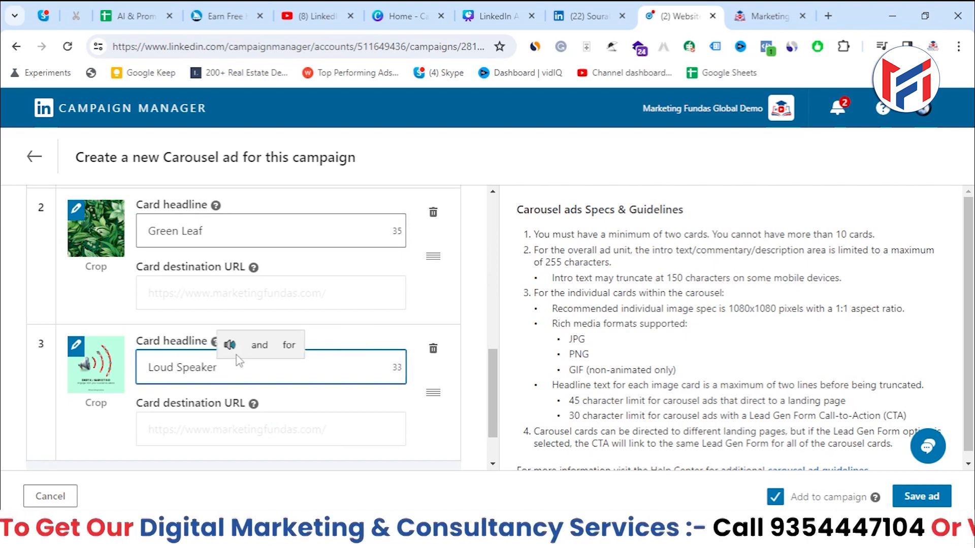
left_click(483, 333)
- Check the images and headlines of the three carousel cards, and save the ad to the campaign
scroll(431, 355, "up", 3)
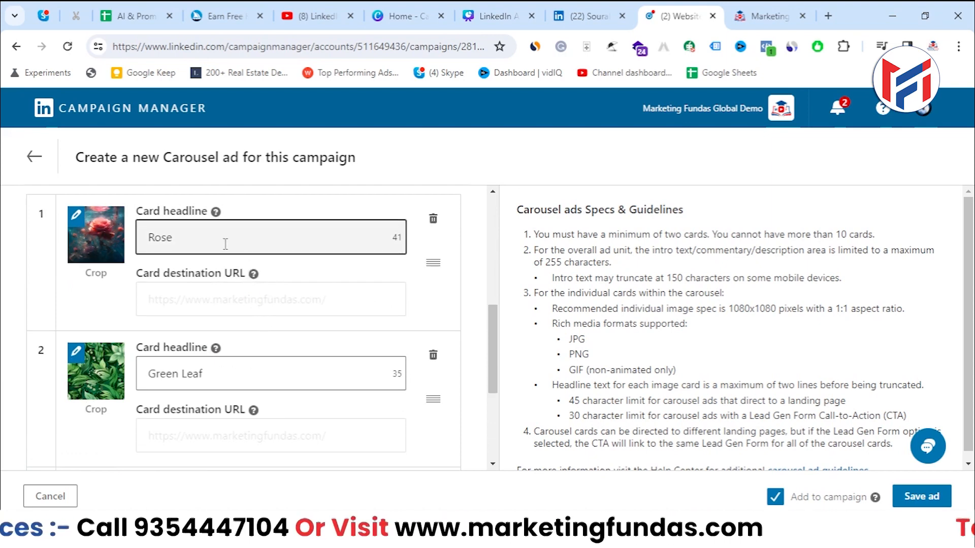
scroll(226, 305, "down", 2)
scroll(223, 316, "down", 3)
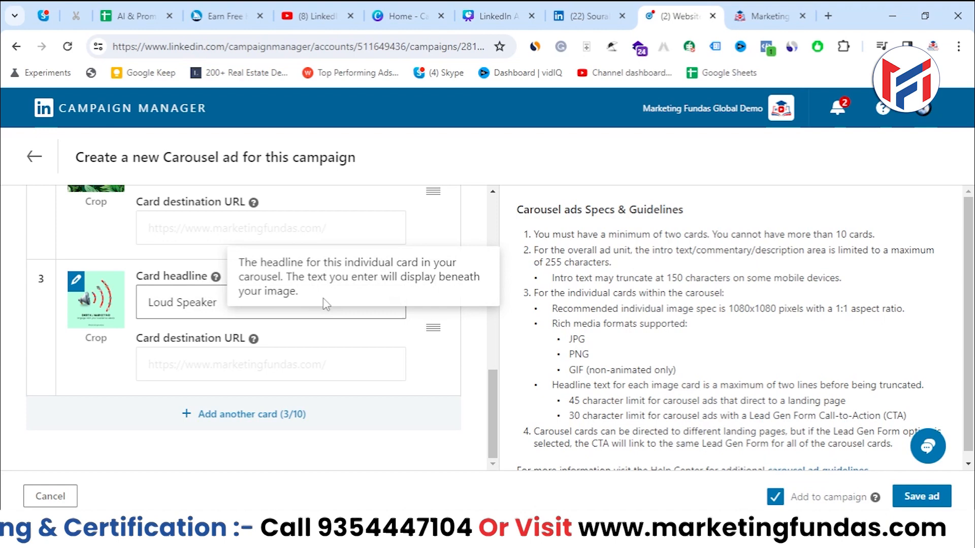
scroll(209, 315, "up", 5)
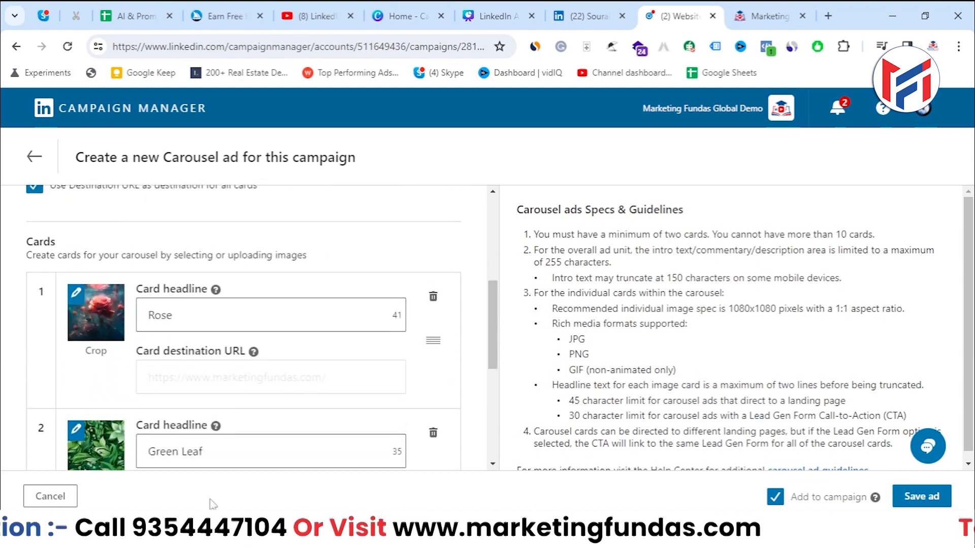
scroll(376, 351, "down", 3)
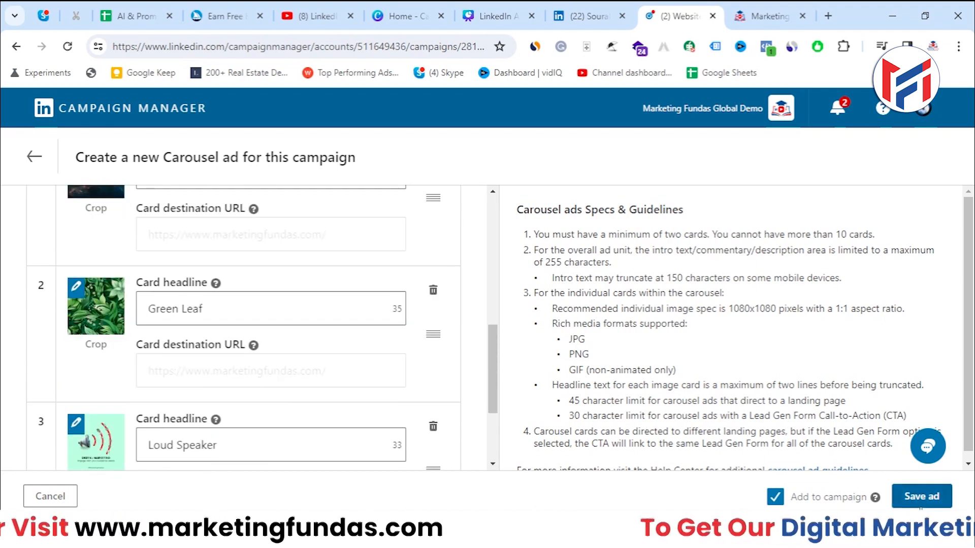
left_click(921, 498)
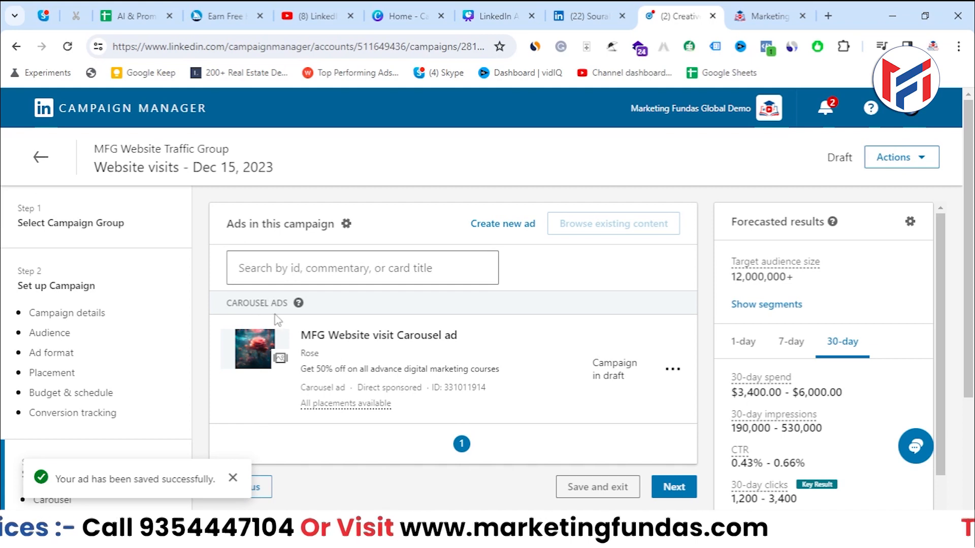
- Proceed to Review & Launch and examine the campaign's objective, audience, ad format, budget, schedule, ad and payment method
scroll(398, 375, "down", 2)
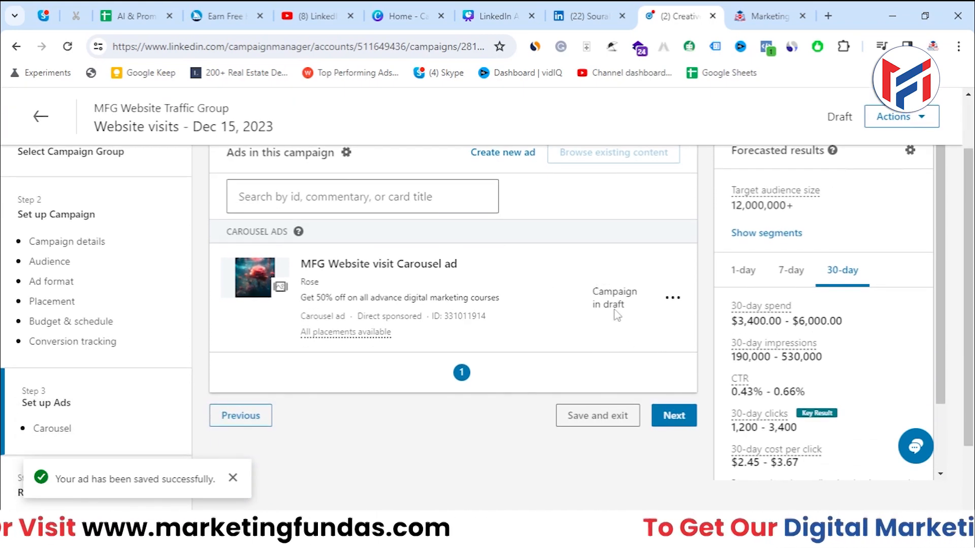
left_click(674, 415)
left_click_drag(212, 212, 404, 215)
scroll(335, 283, "down", 4)
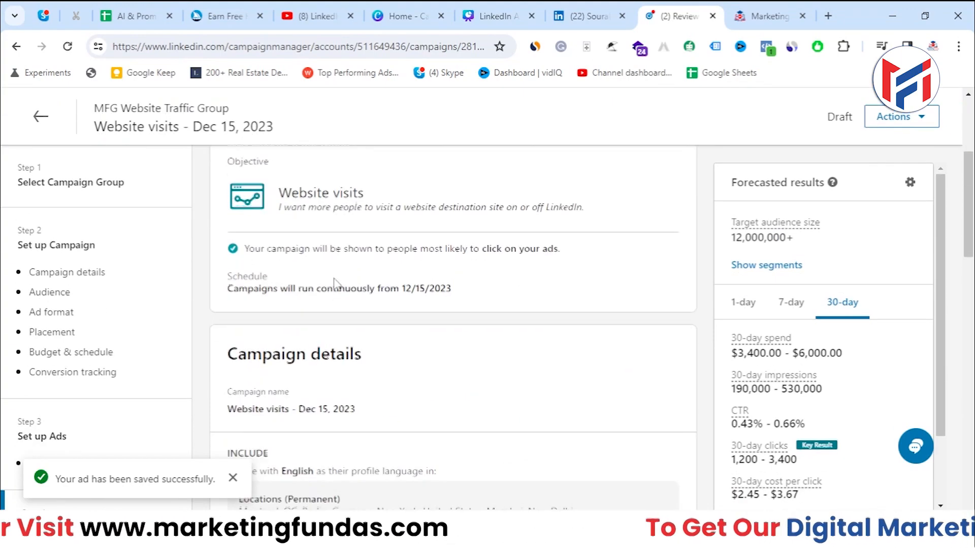
scroll(335, 283, "down", 15)
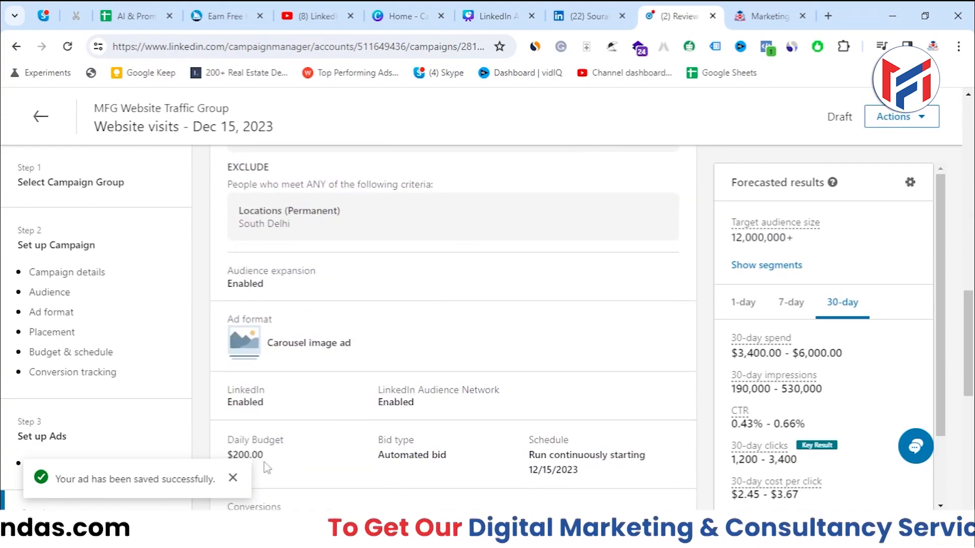
scroll(420, 398, "down", 4)
scroll(421, 400, "down", 5)
left_click_drag(227, 254, 397, 269)
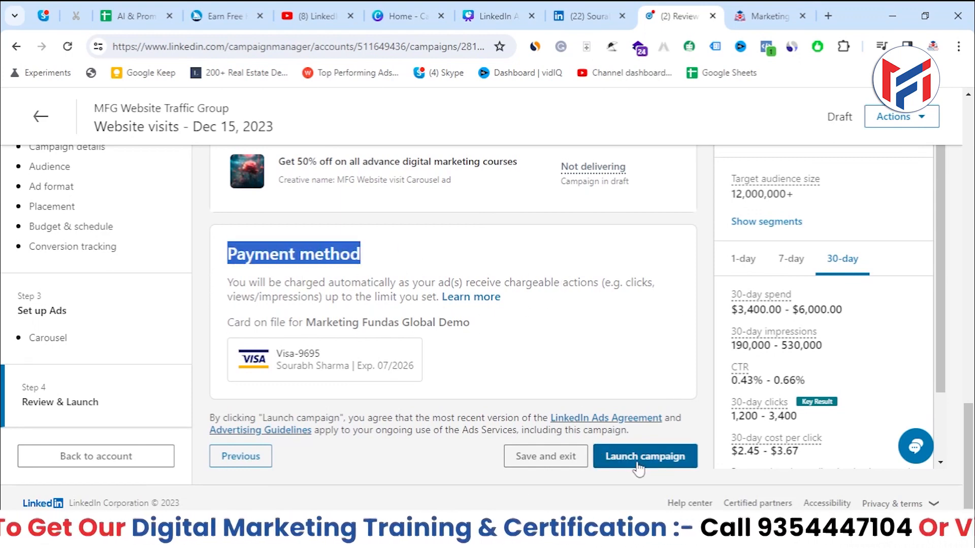
- Save the campaign as a draft and exit, and reopen "Website visits - Dec 15, 2023" from the campaign list for editing and launch
left_click(554, 463)
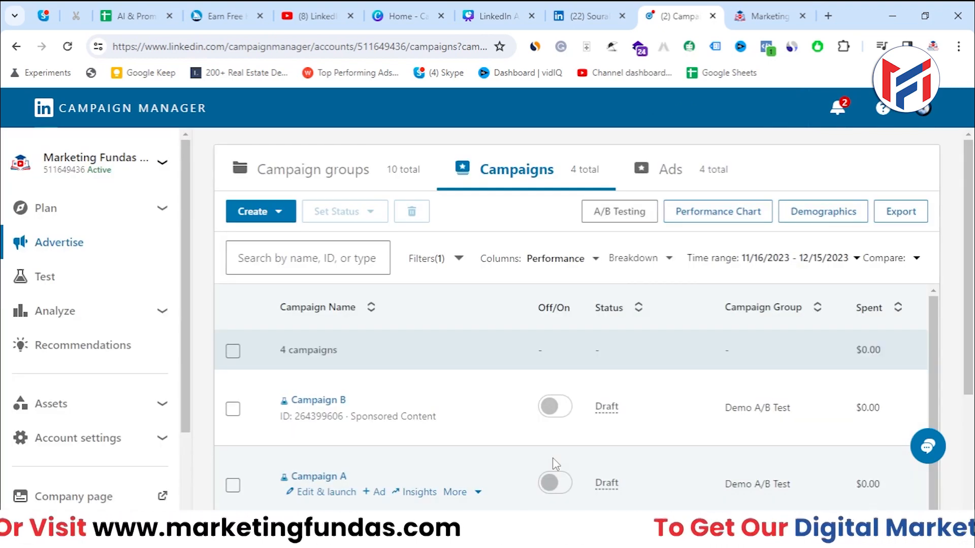
scroll(513, 450, "down", 3)
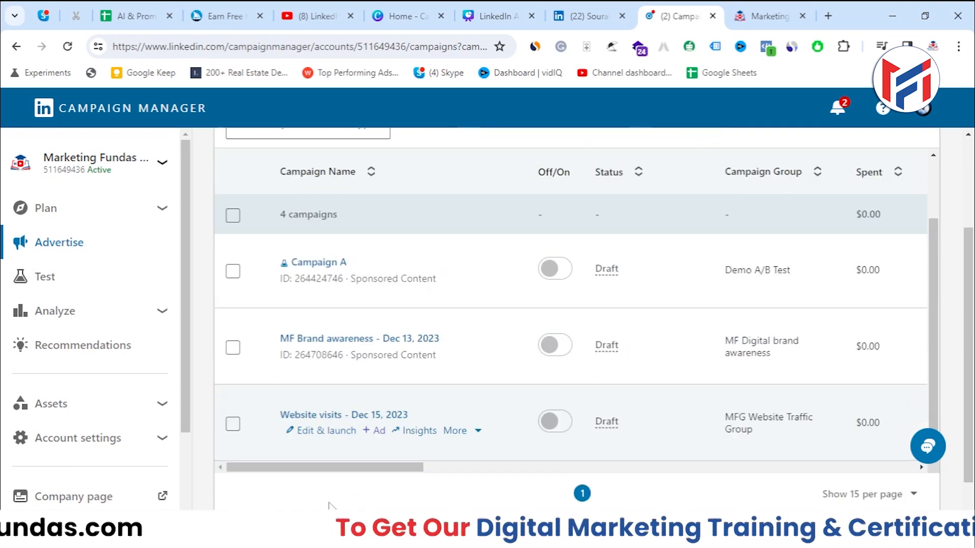
left_click(323, 430)
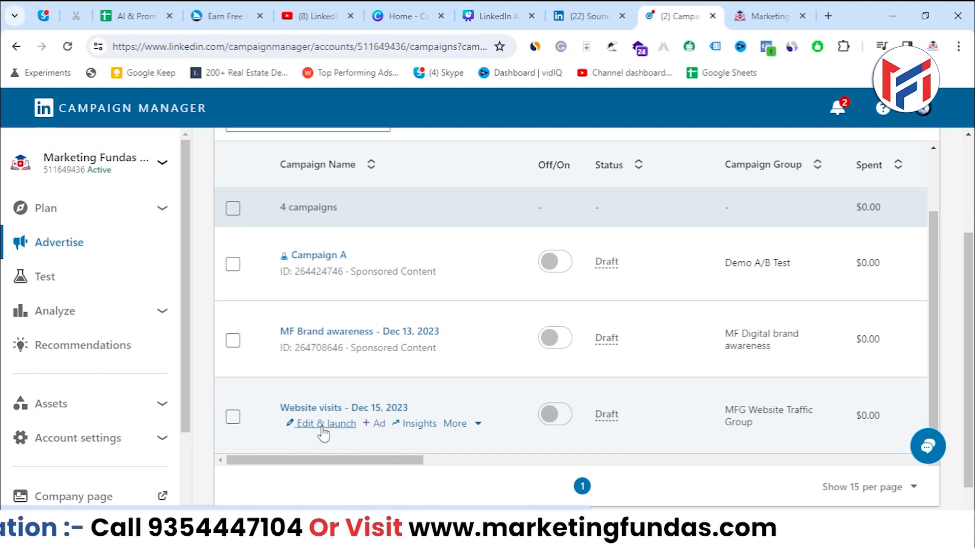